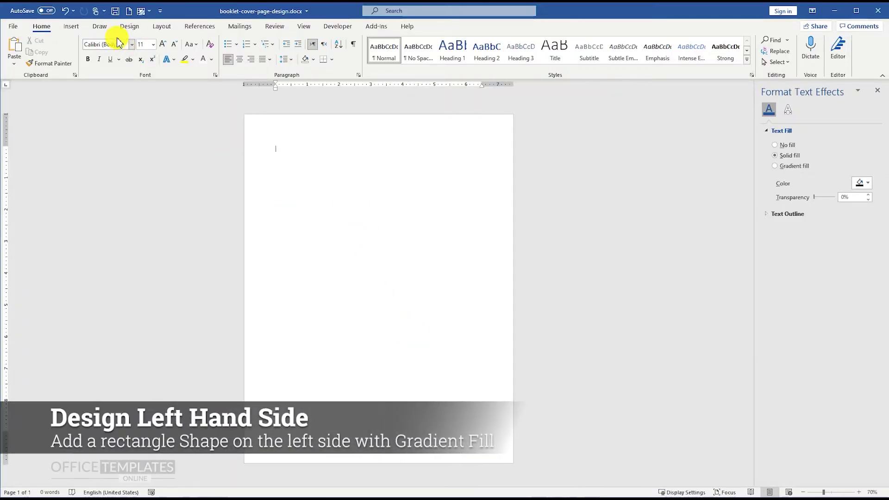
Draw a tall outline-free rectangle down the page's left side
click(73, 27)
click(138, 47)
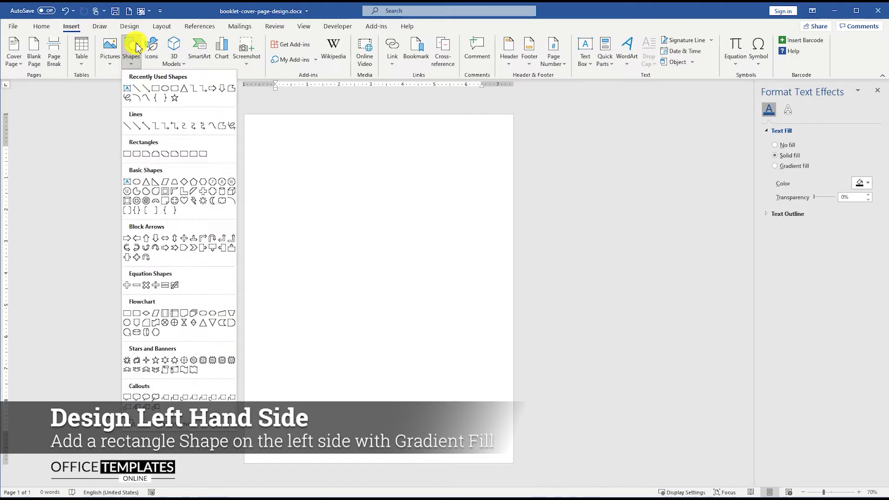
click(157, 90)
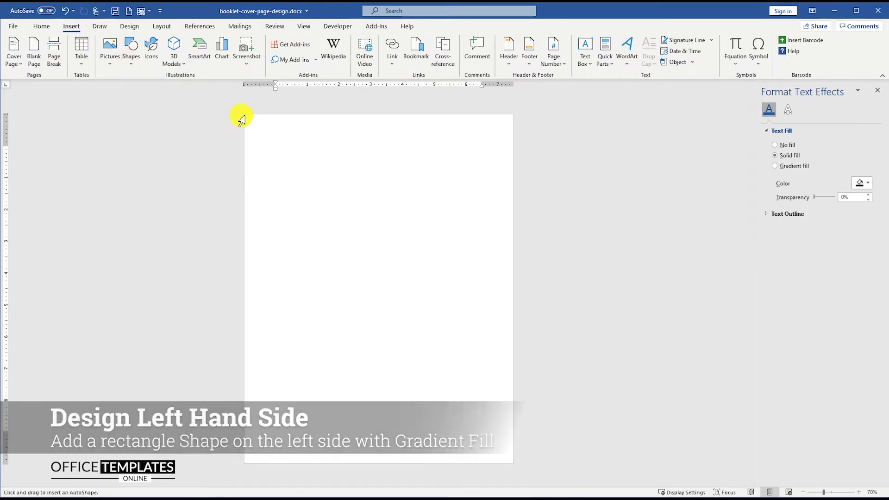
drag(244, 115, 375, 462)
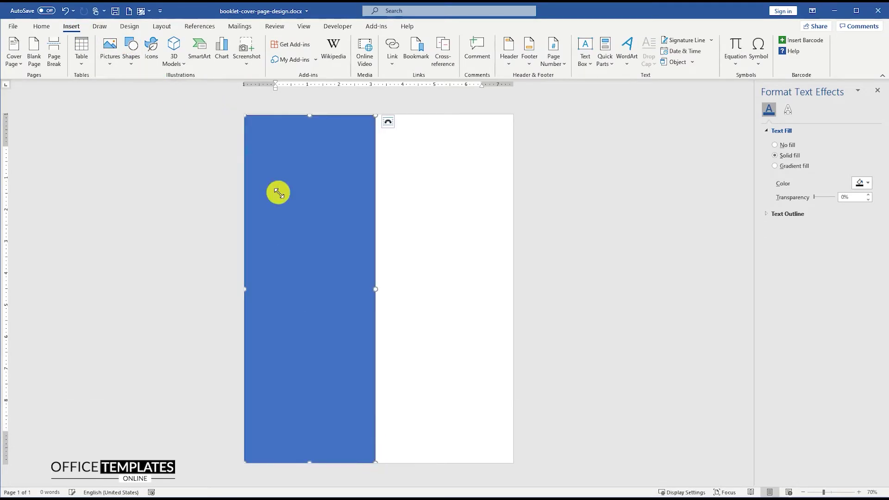
right_click(307, 131)
click(360, 106)
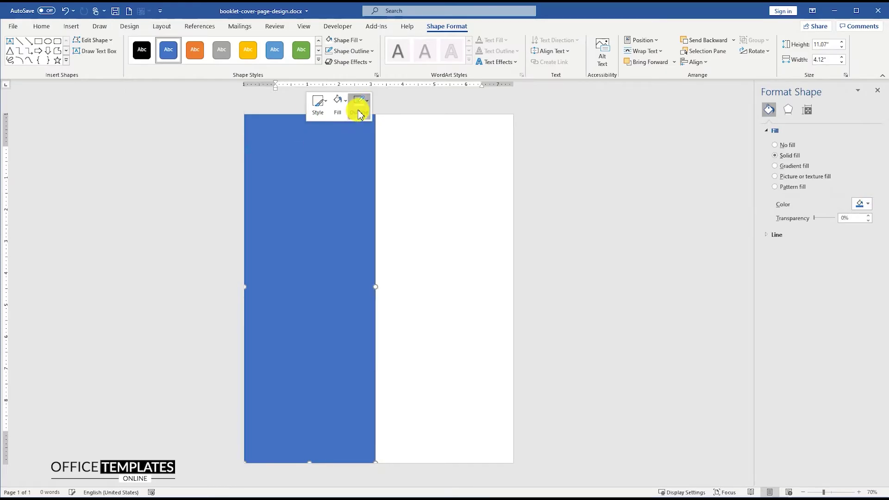
click(369, 250)
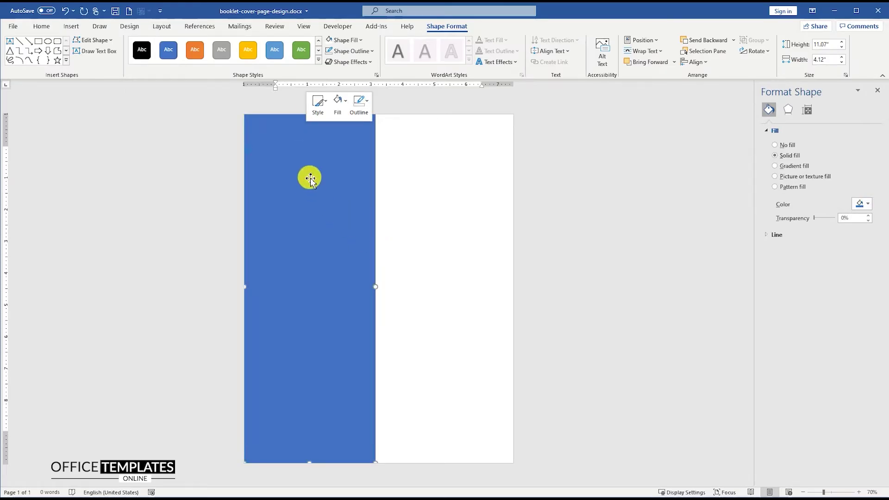
Give the rectangle a two-stop gradient fill with a recent blue on both stops
right_click(311, 382)
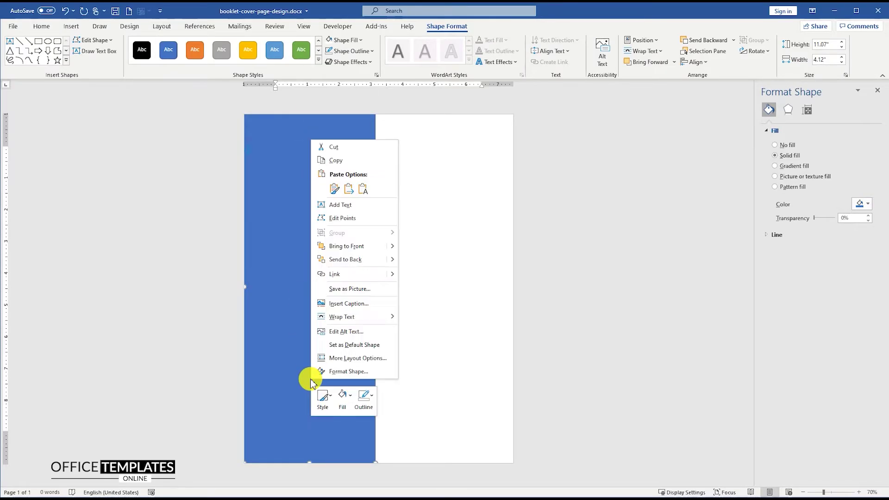
click(343, 372)
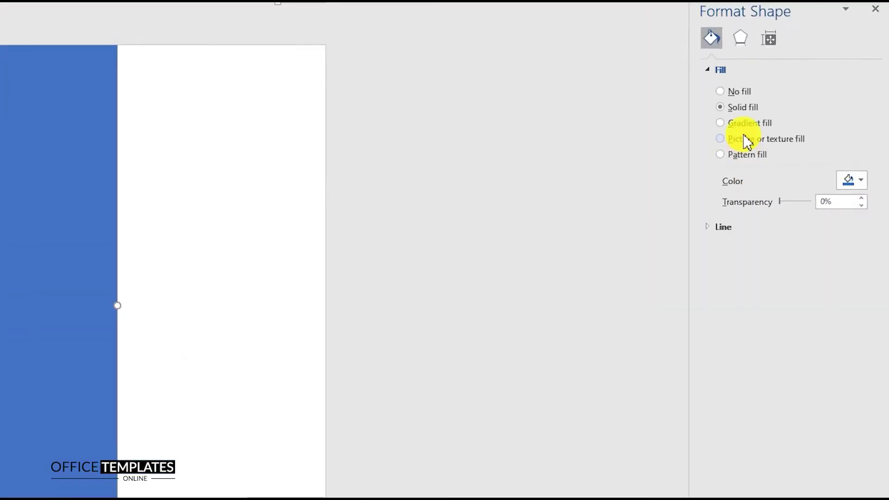
click(788, 167)
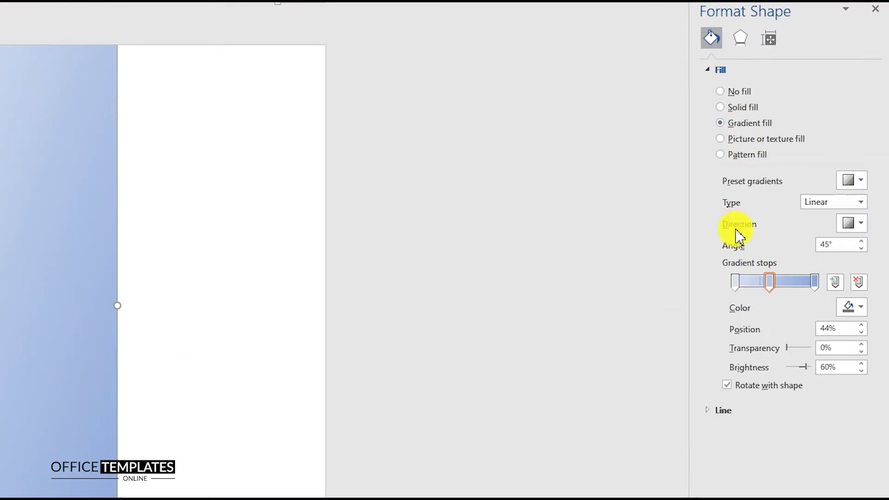
click(858, 283)
click(736, 285)
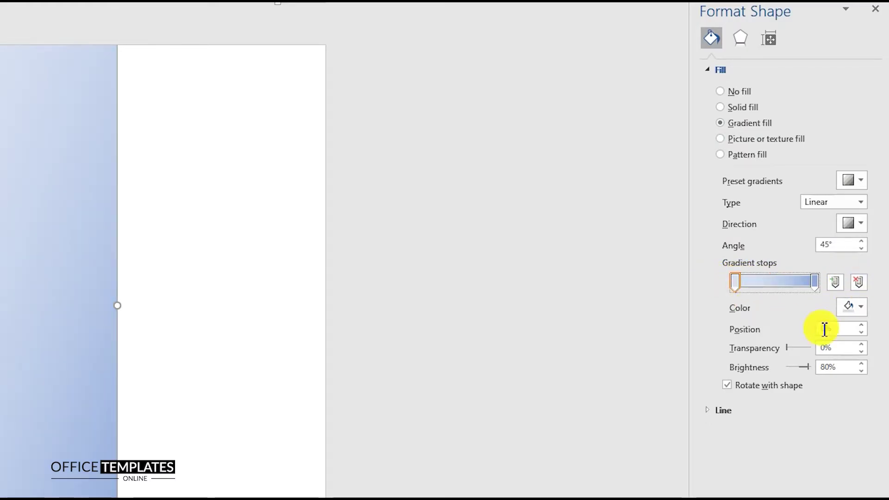
click(853, 307)
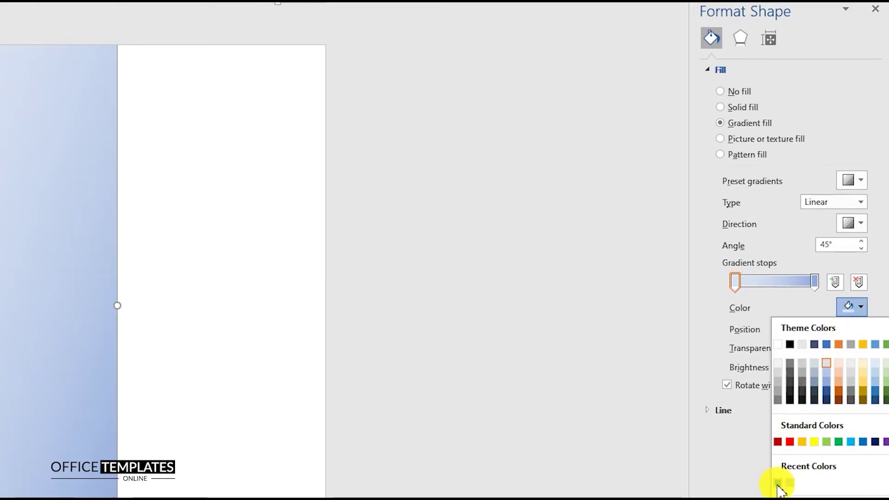
click(778, 484)
click(815, 282)
click(853, 307)
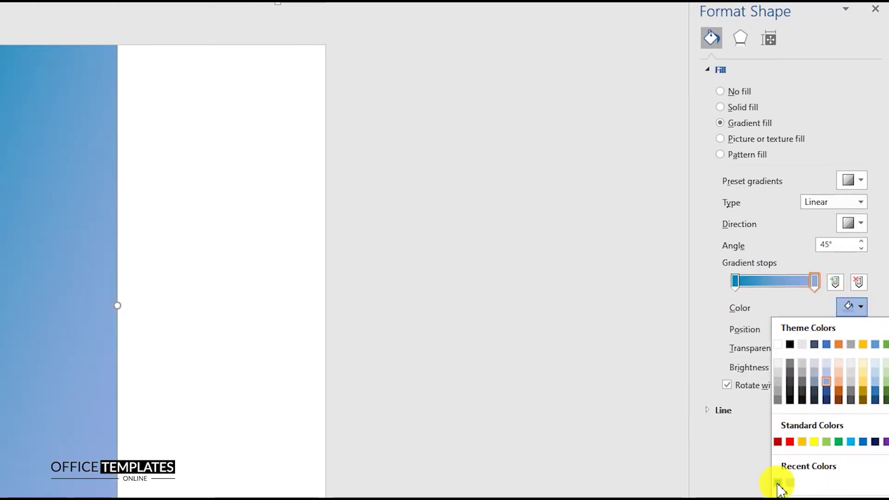
click(778, 486)
Darken the gradient to -36% brightness and make it radial
drag(835, 369, 783, 369)
text(-36)
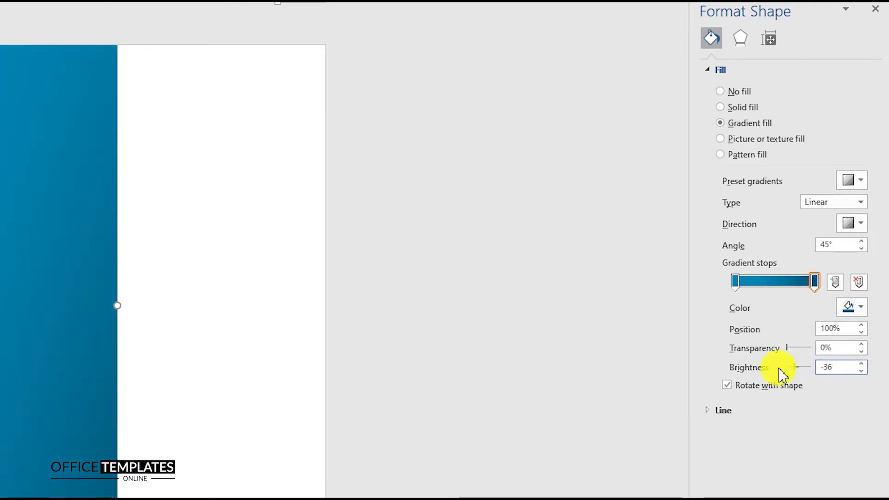
click(860, 202)
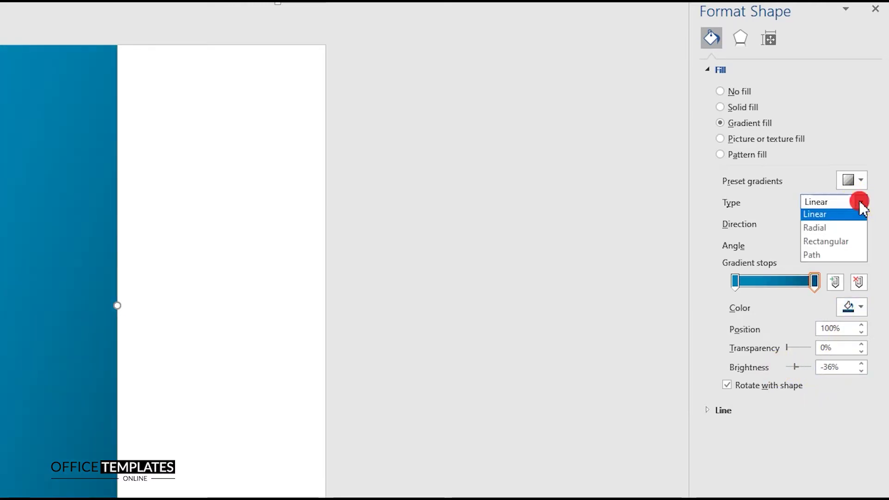
click(835, 229)
click(160, 228)
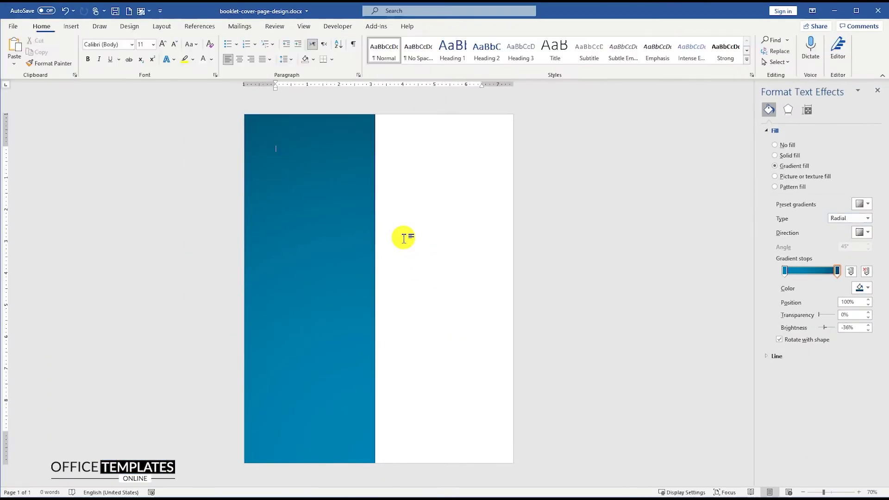
Draw a wide outline-free rectangle across the page middle, overlapping the blue panel
click(73, 28)
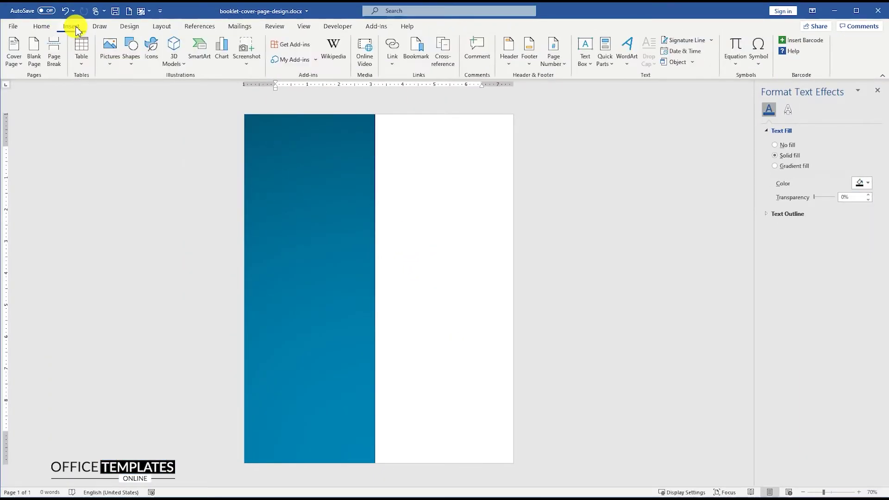
click(130, 48)
click(155, 88)
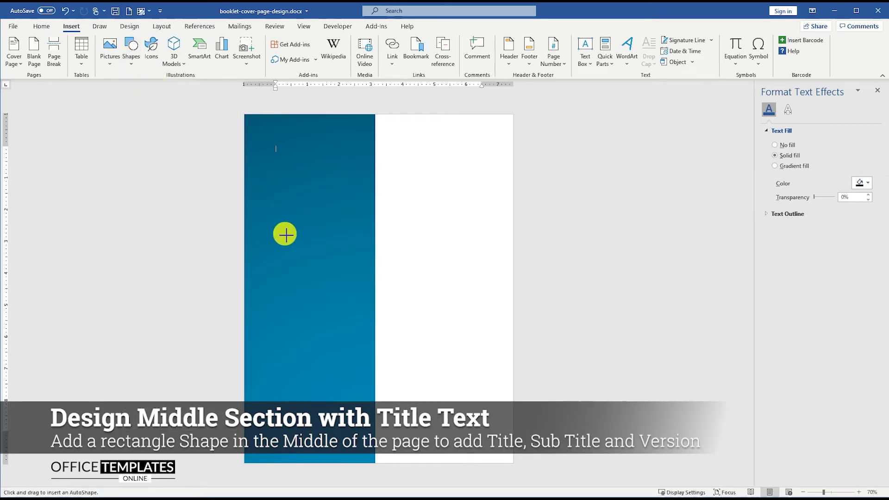
drag(282, 223, 513, 365)
drag(401, 220, 400, 212)
right_click(377, 226)
click(429, 199)
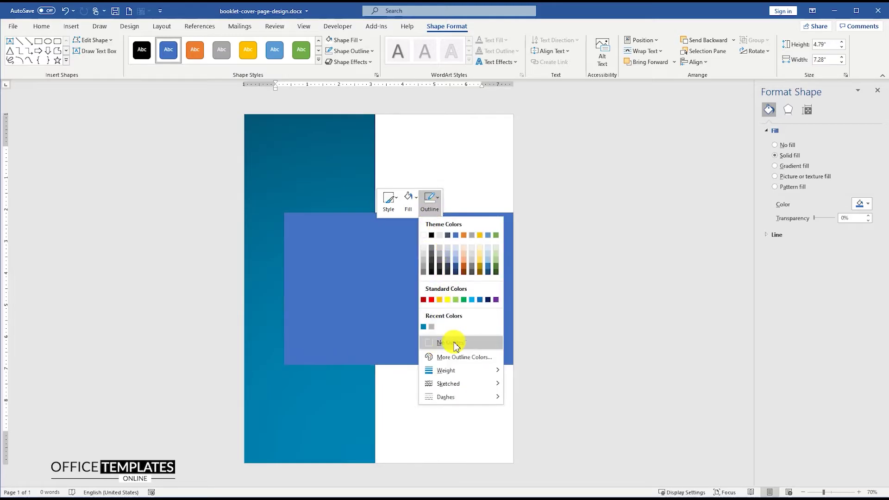
click(453, 343)
Fill the wide rectangle with the finest dotted pattern in grey
right_click(347, 245)
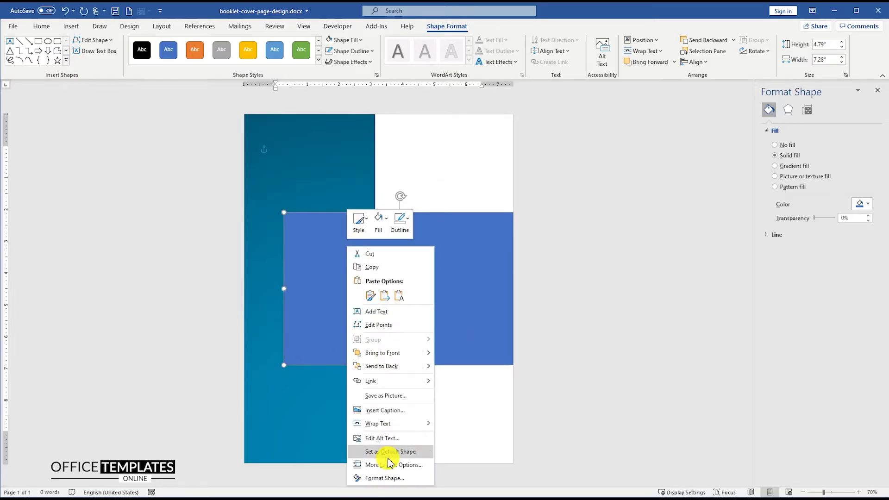
click(391, 477)
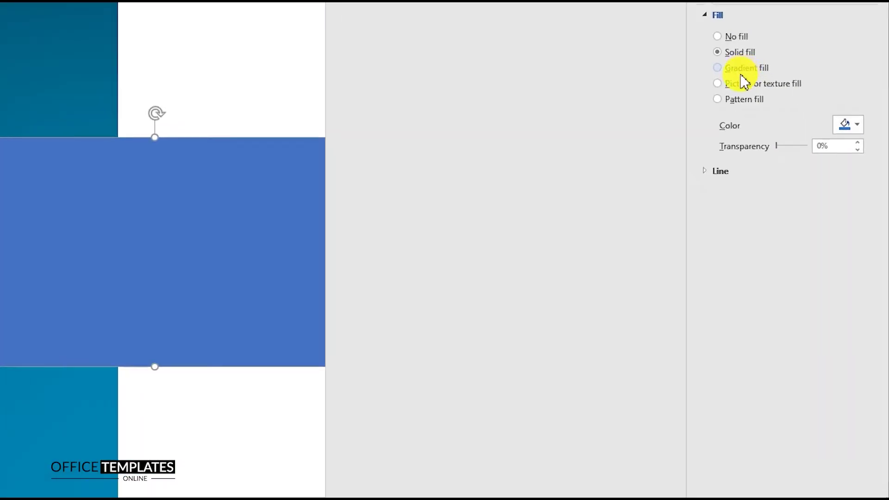
click(737, 105)
click(736, 146)
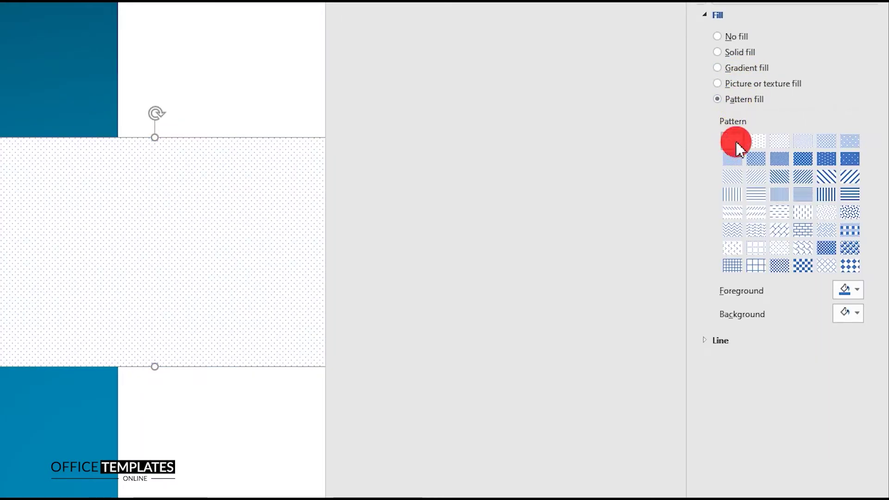
click(857, 290)
click(787, 464)
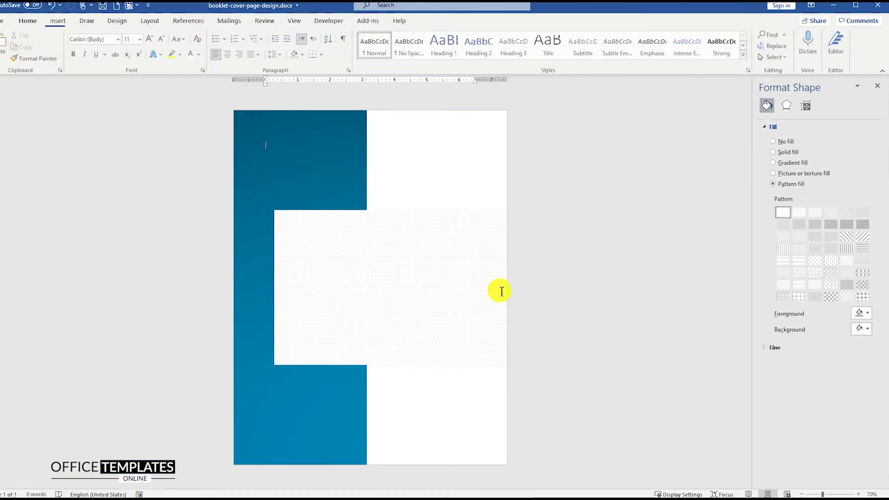
click(160, 197)
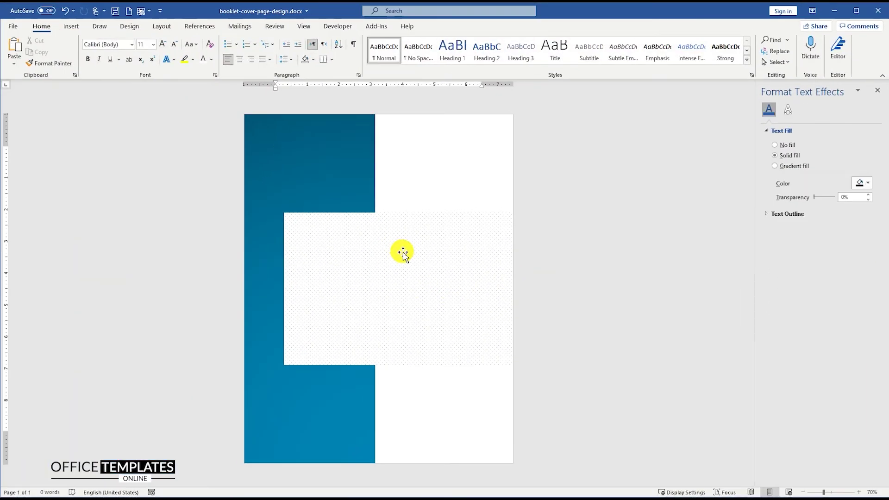
Insert logo.svg in front of text and convert it into an editable shape
click(70, 26)
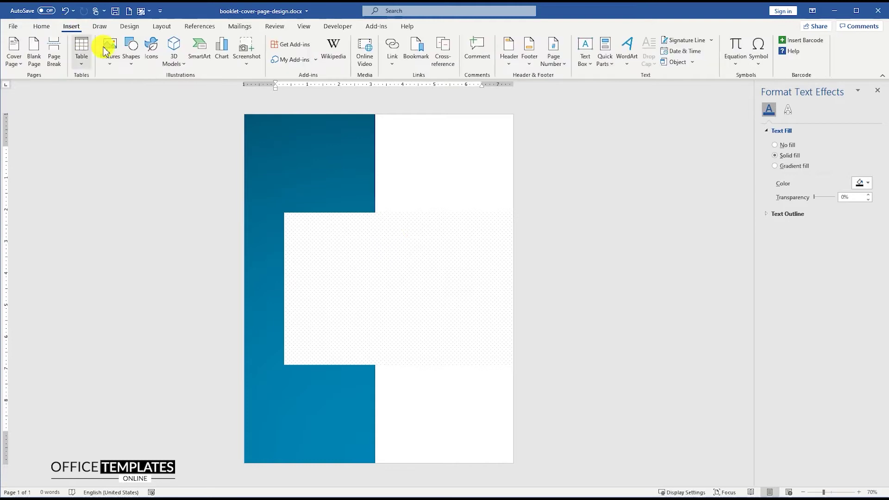
click(112, 51)
click(123, 82)
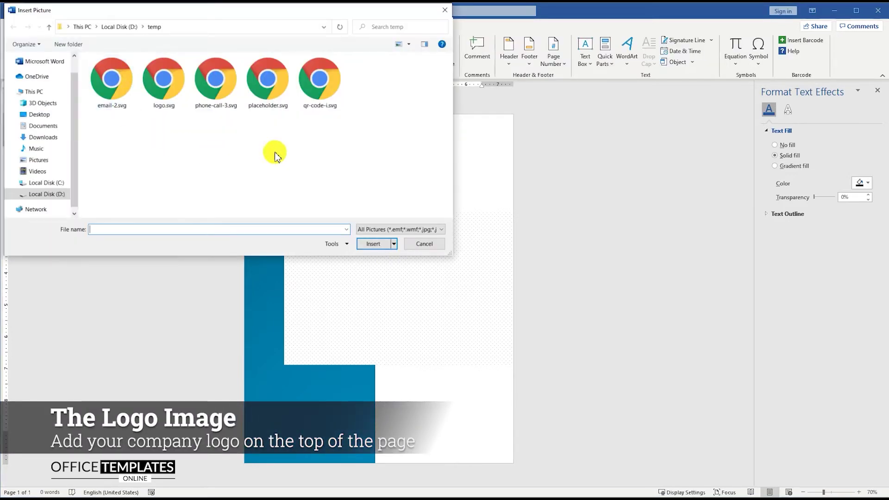
double_click(181, 93)
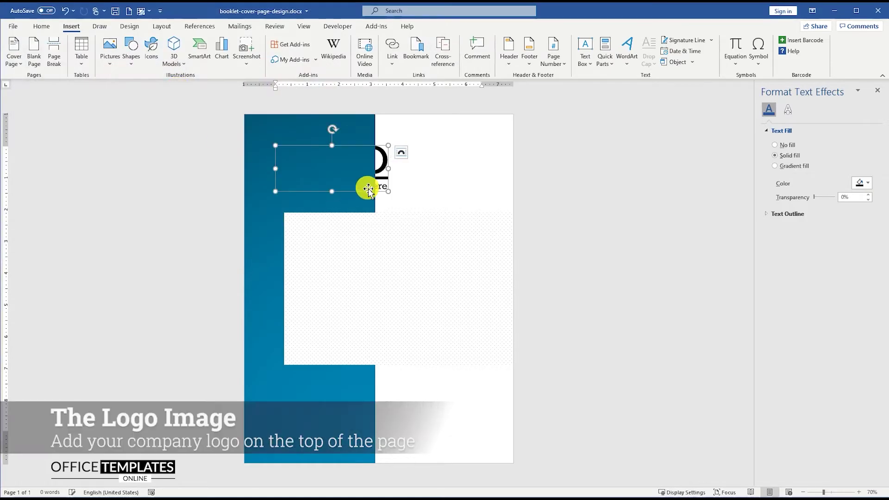
click(401, 152)
click(470, 241)
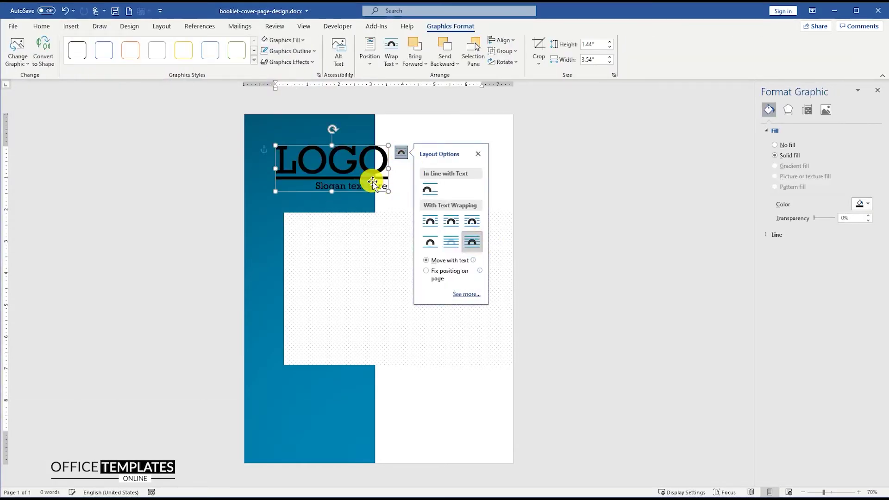
right_click(357, 165)
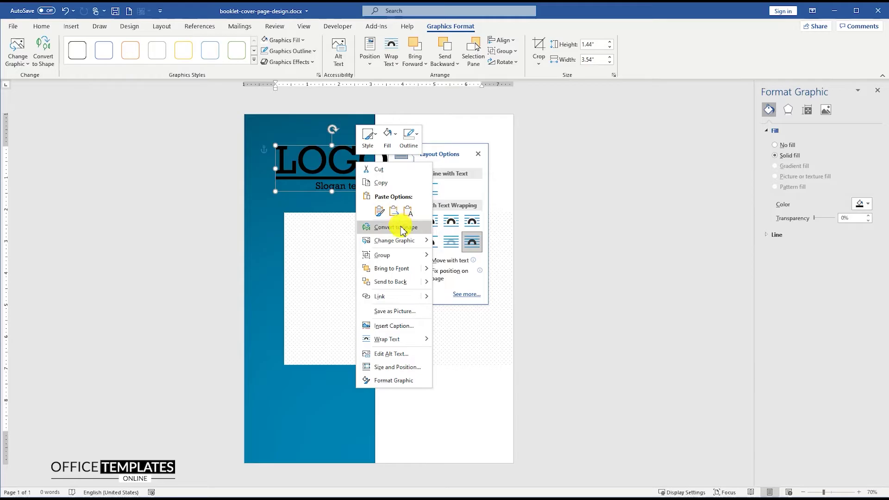
click(387, 227)
Move the logo onto the white area, shrink it, and nudge it slightly left
scroll(379, 200, up, 7)
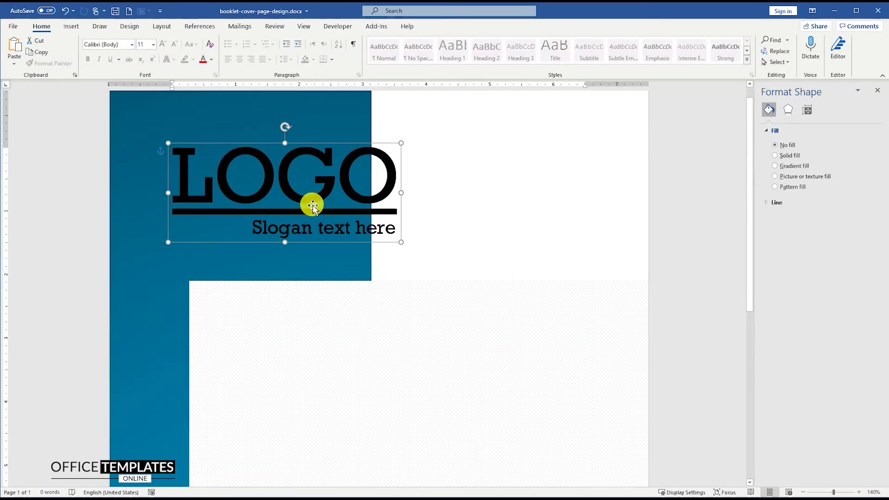
drag(301, 202, 515, 211)
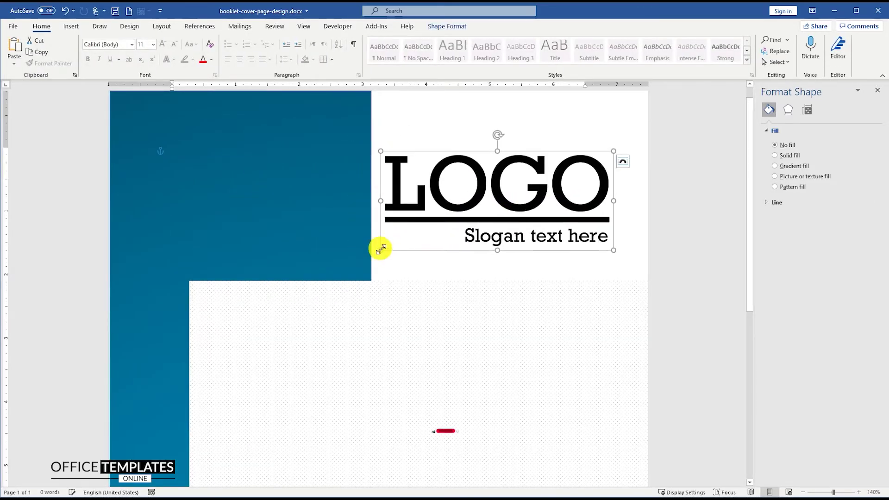
drag(408, 238, 470, 211)
click(521, 185)
click(539, 183)
drag(538, 184, 520, 182)
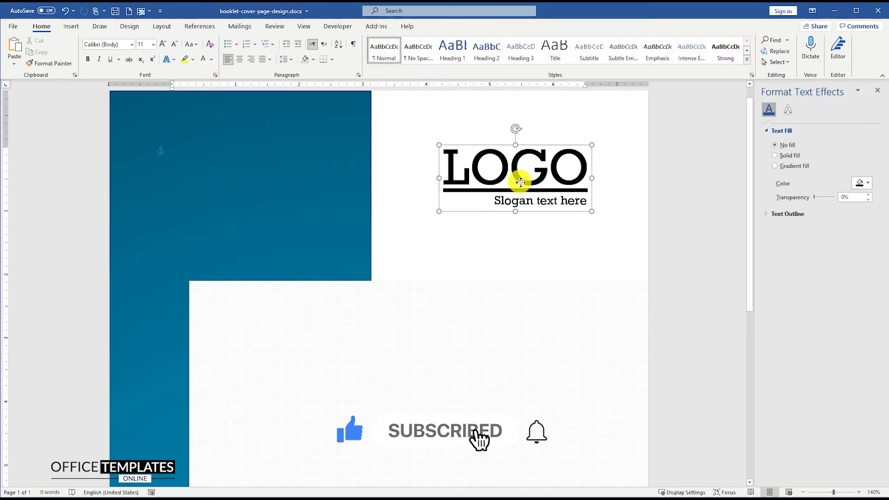
click(520, 182)
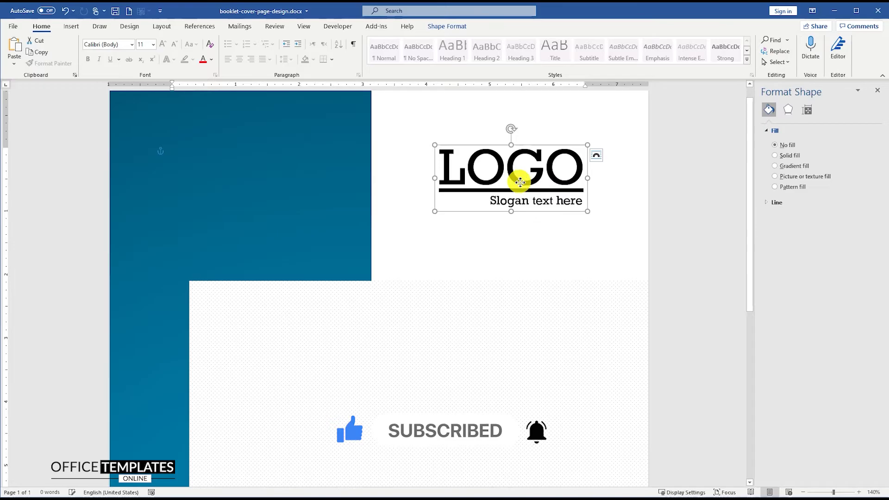
right_click(520, 182)
Give the LOGO shape a gradient fill with recent blues on both stops
click(560, 370)
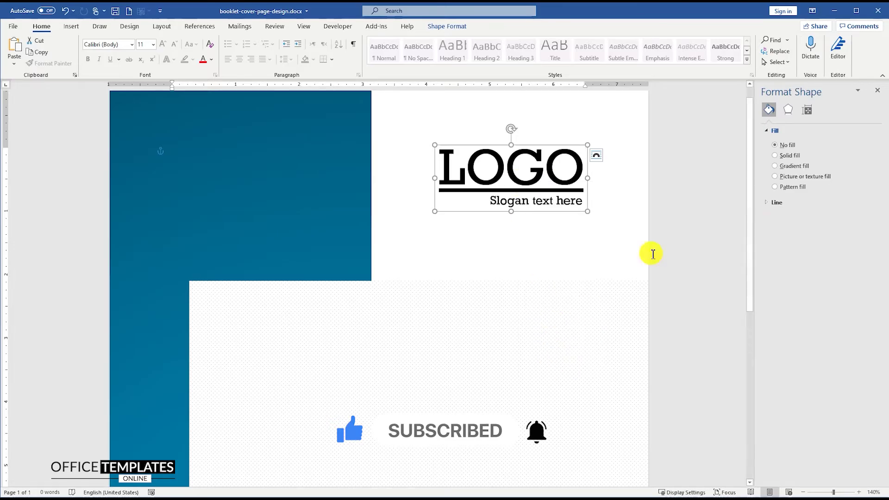
click(786, 167)
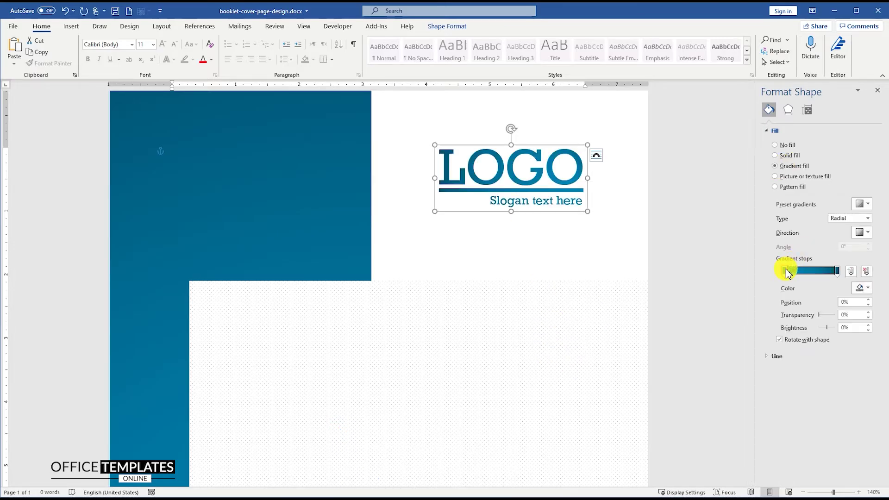
click(864, 289)
click(821, 406)
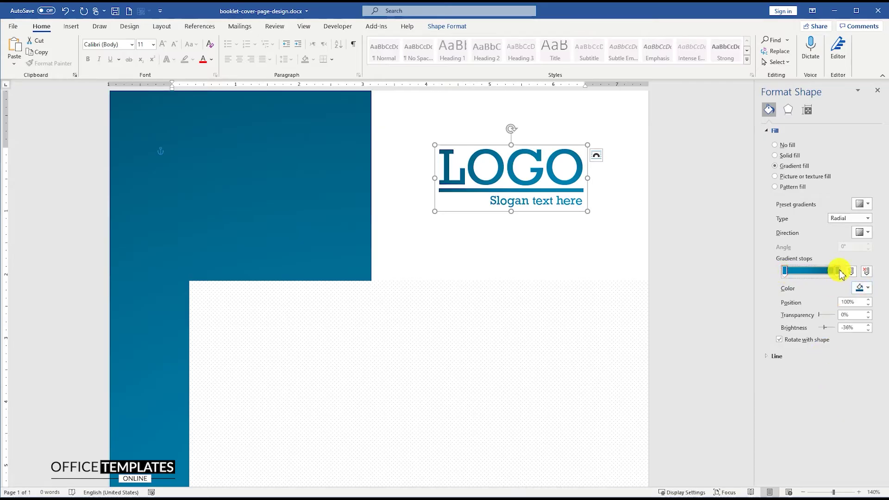
click(863, 289)
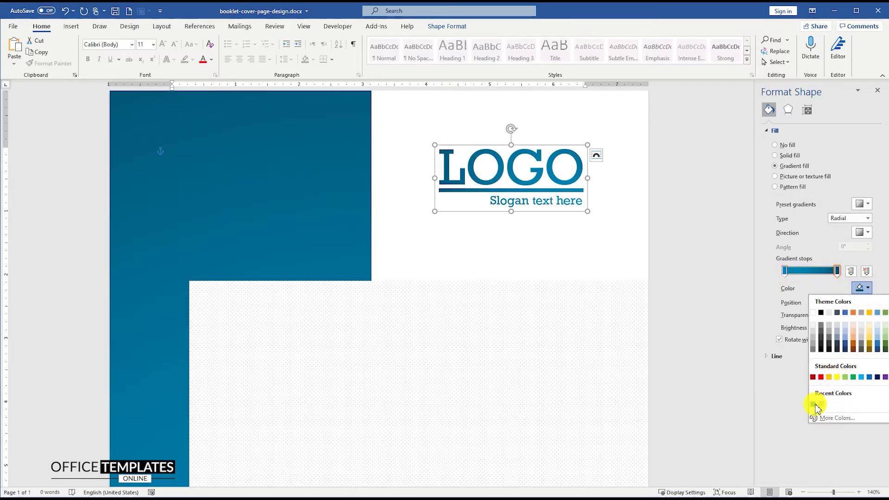
click(839, 272)
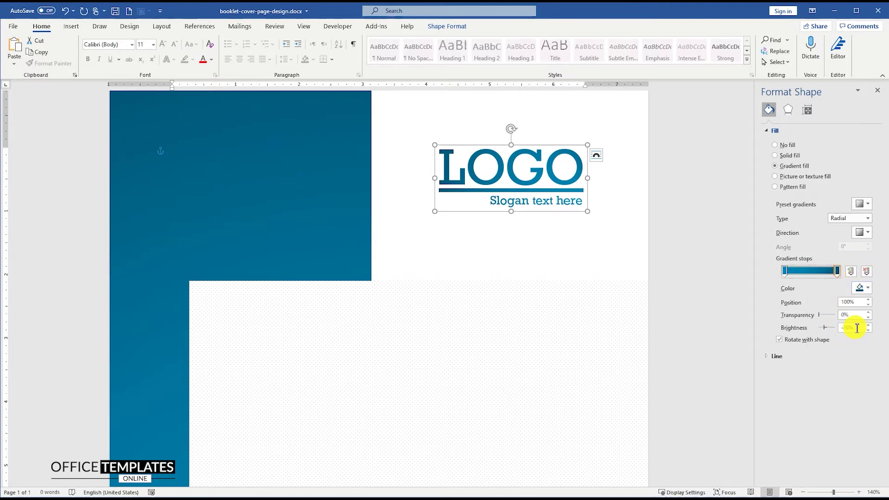
click(631, 180)
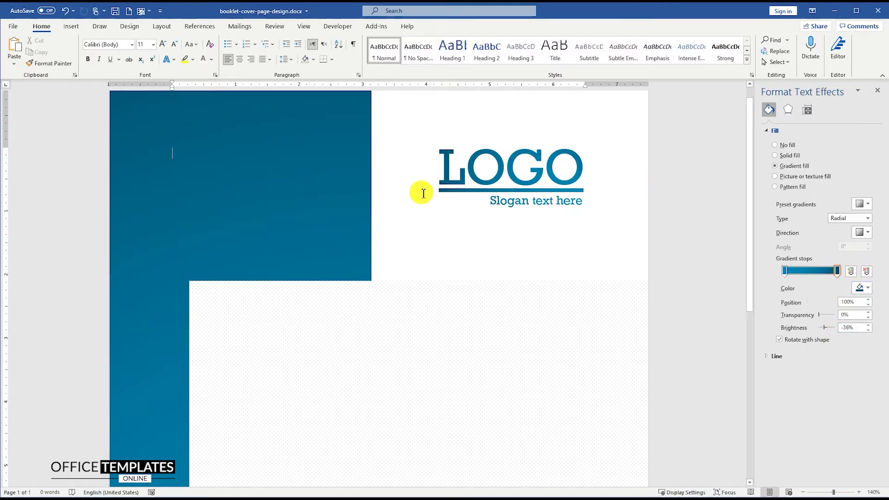
scroll(421, 193, down, 4)
scroll(421, 193, down, 2)
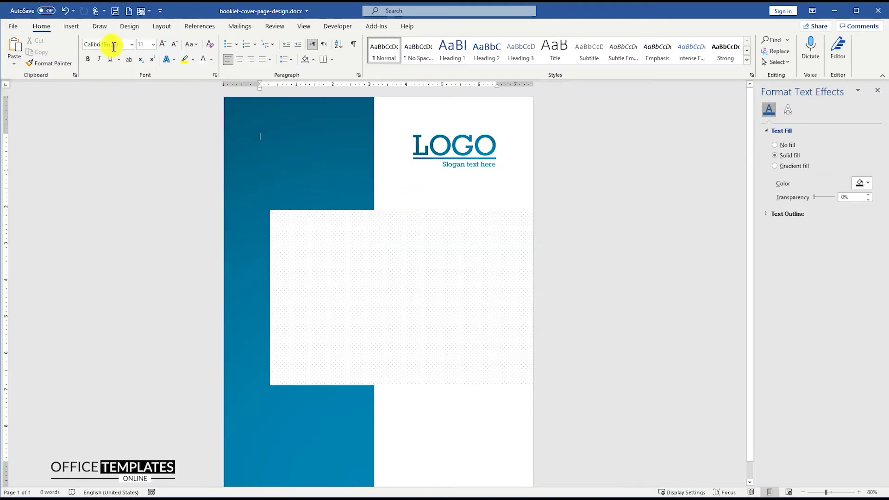
click(71, 27)
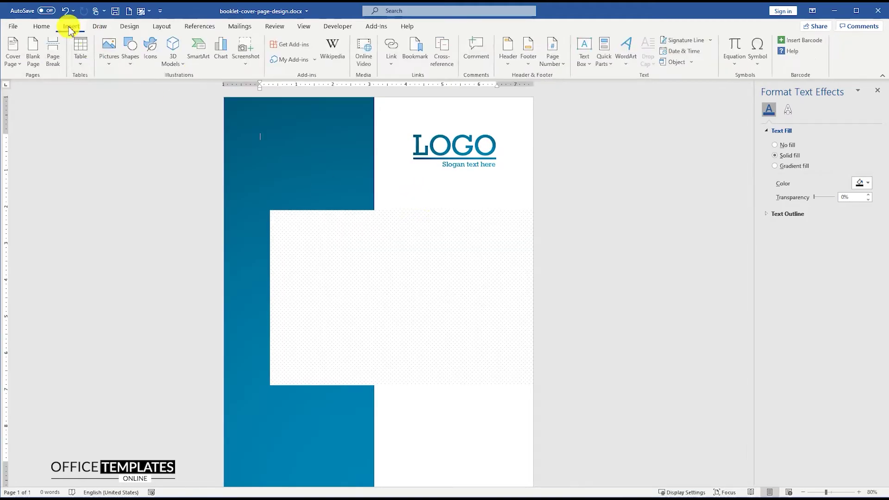
Draw an outline-free text box in the white panel reading 'LOREM IPSUM DOLOR'
click(131, 50)
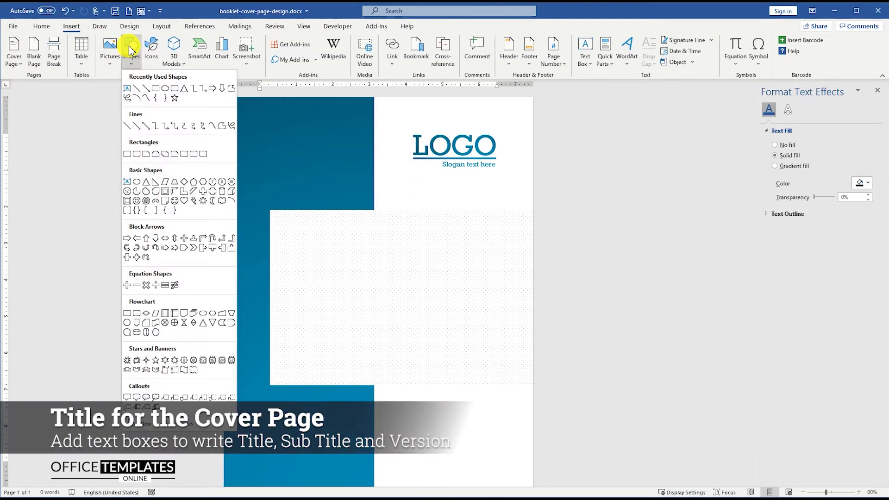
click(132, 91)
drag(332, 244, 341, 281)
scroll(337, 248, up, 6)
text(LOREM IPSUM DOLOR)
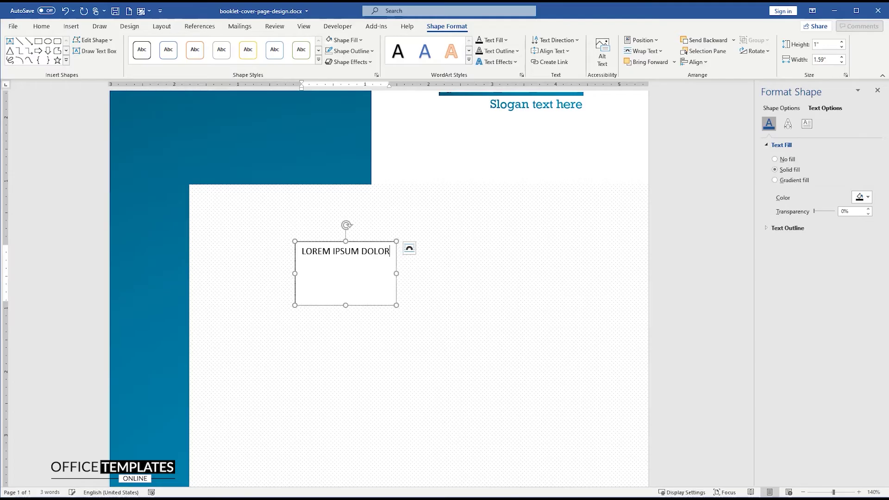
right_click(358, 244)
click(391, 217)
key(Escape)
click(411, 214)
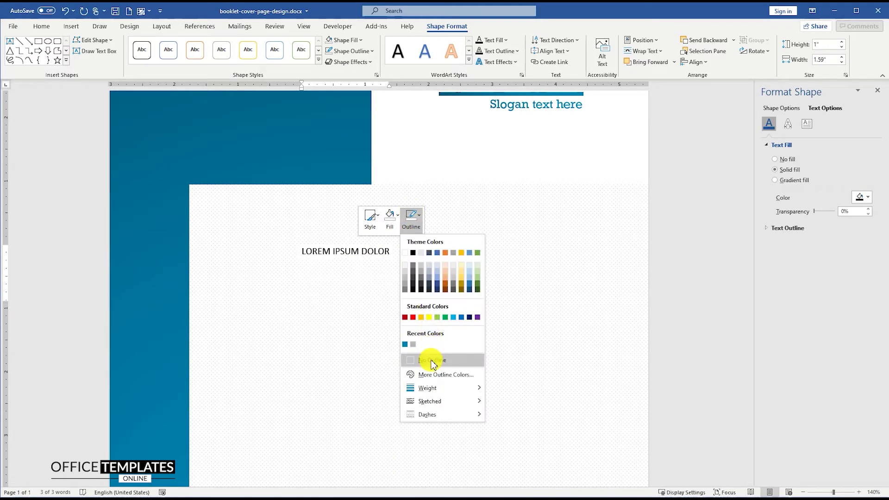
click(432, 359)
Set the LOREM IPSUM DOLOR text to Bebas Neue at size 40
triple_click(352, 253)
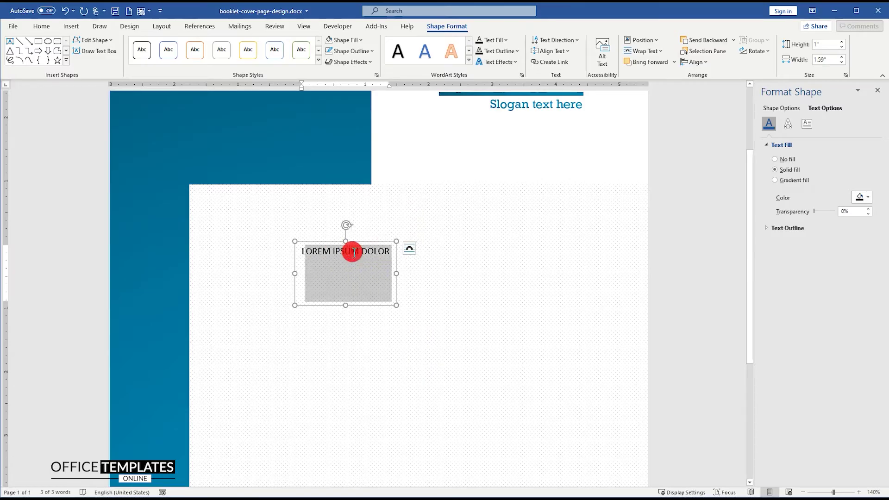
click(42, 27)
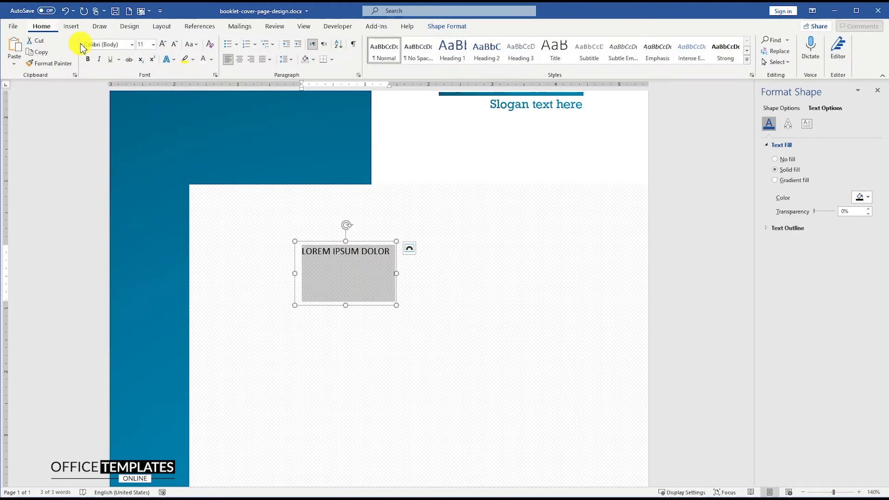
click(132, 44)
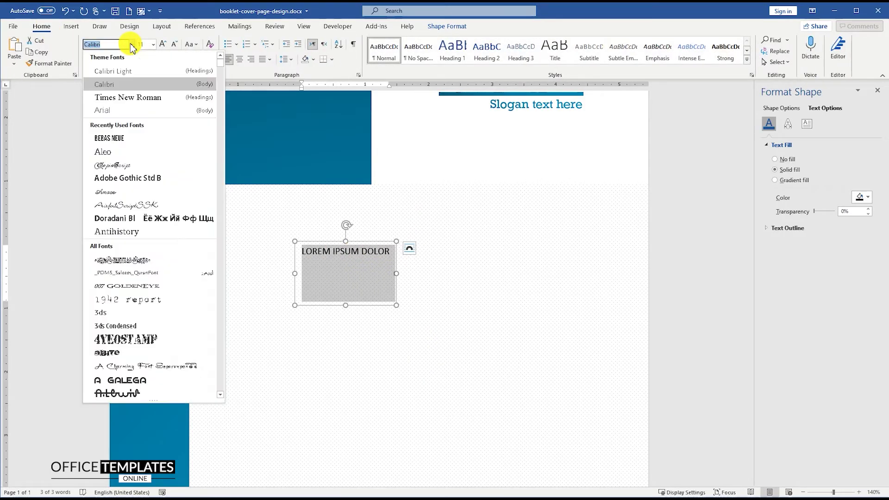
click(115, 137)
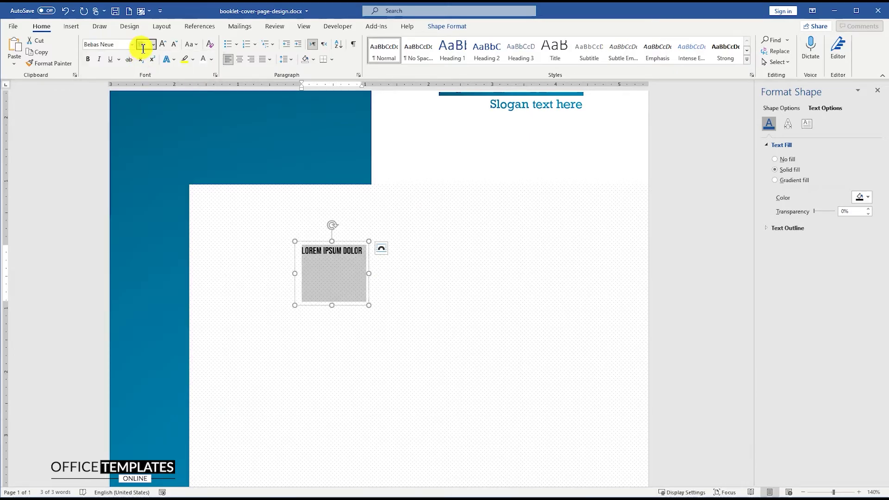
text(40)
key(Return)
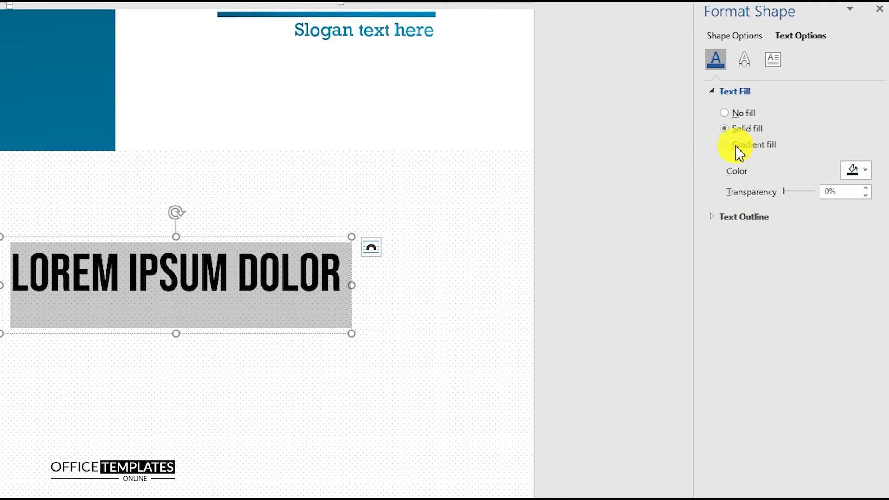
Give the headline text a two-stop grey gradient fill with -24% brightness
click(726, 145)
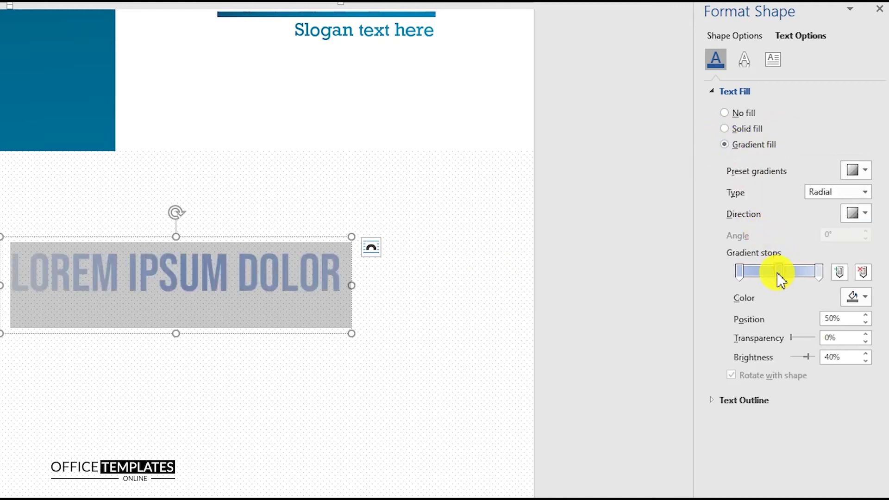
click(864, 273)
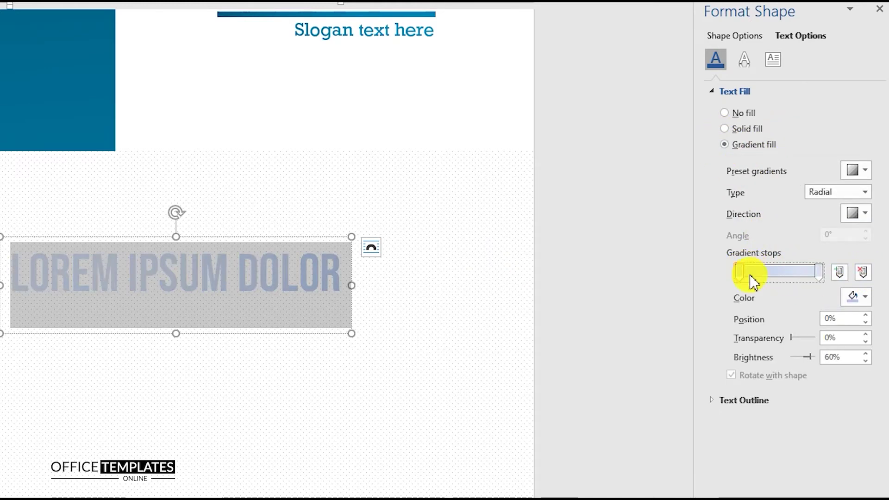
click(856, 297)
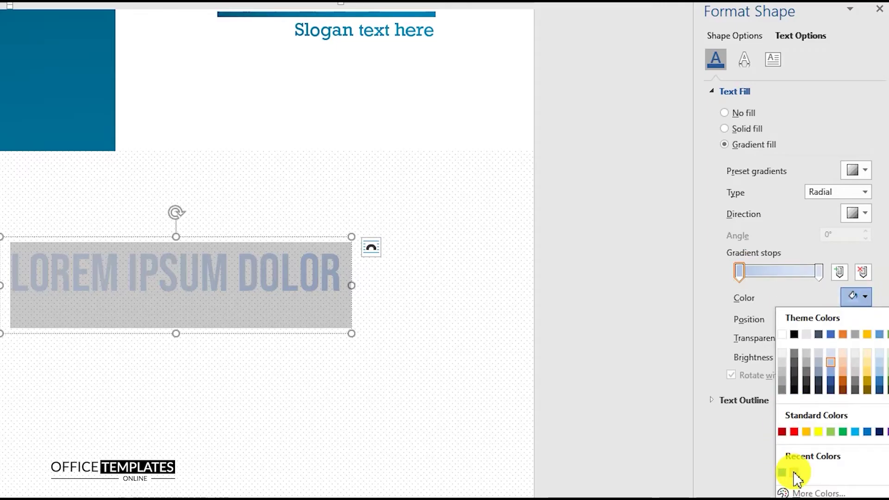
click(794, 473)
click(845, 360)
text(-24)
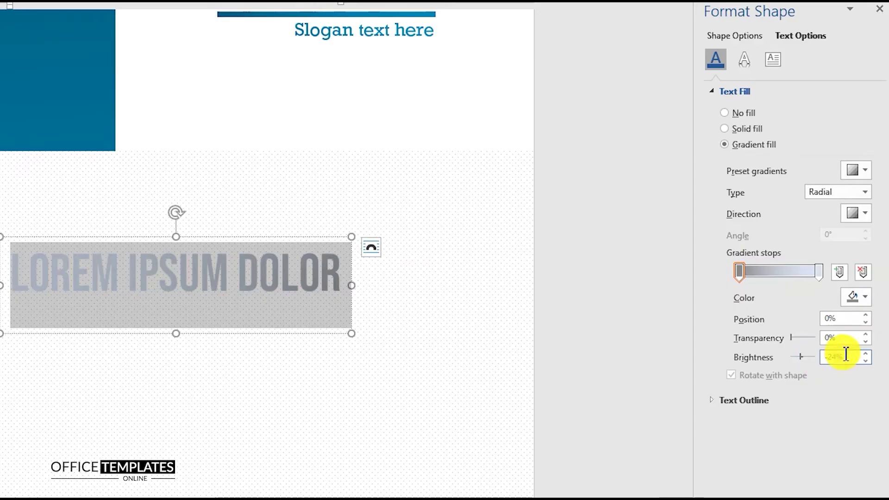
click(818, 272)
click(856, 297)
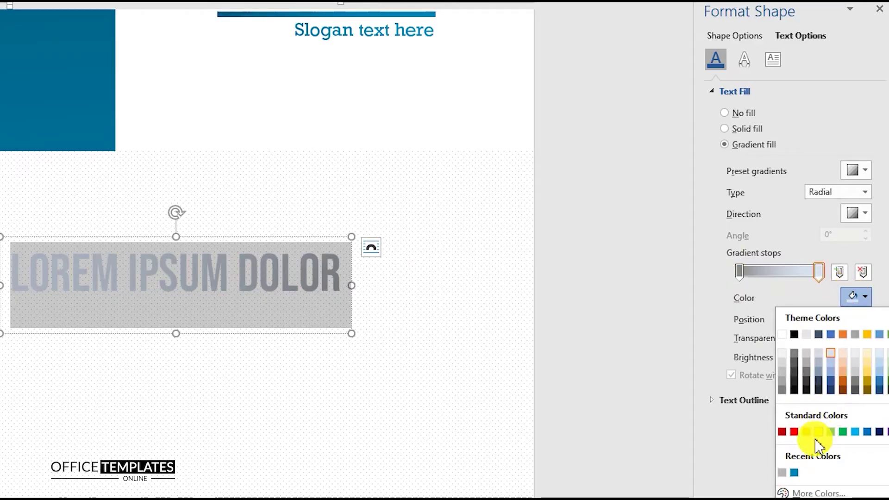
click(782, 473)
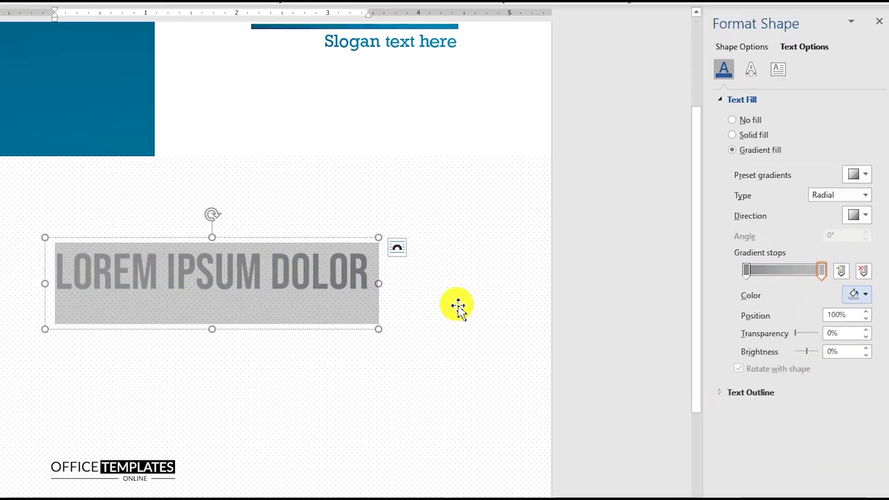
Shorten the LOREM IPSUM DOLOR text box to 0.61" tall
click(185, 313)
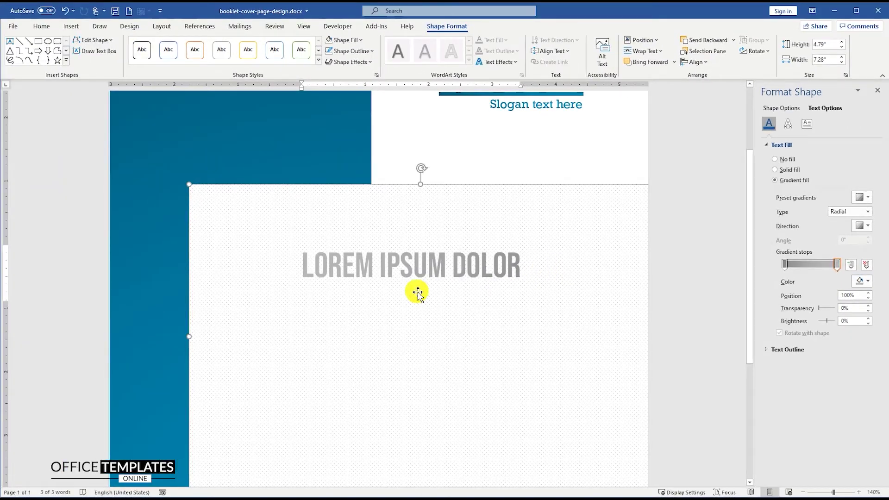
click(418, 282)
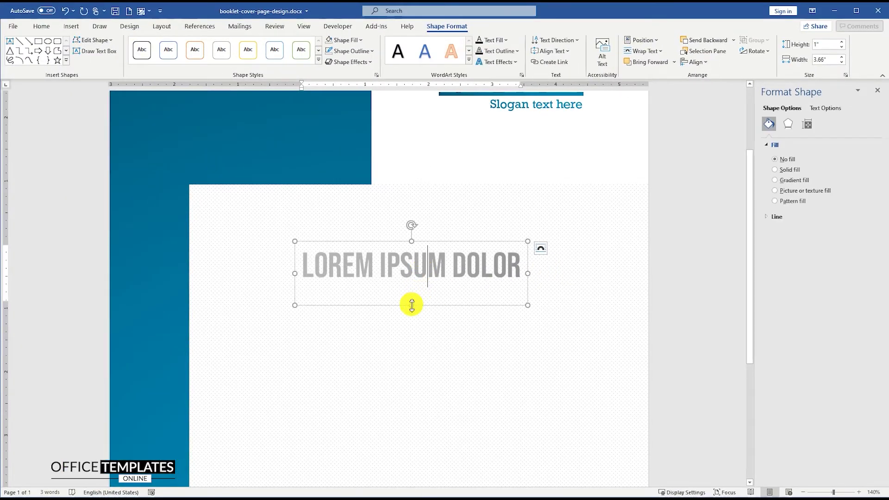
drag(412, 282, 412, 281)
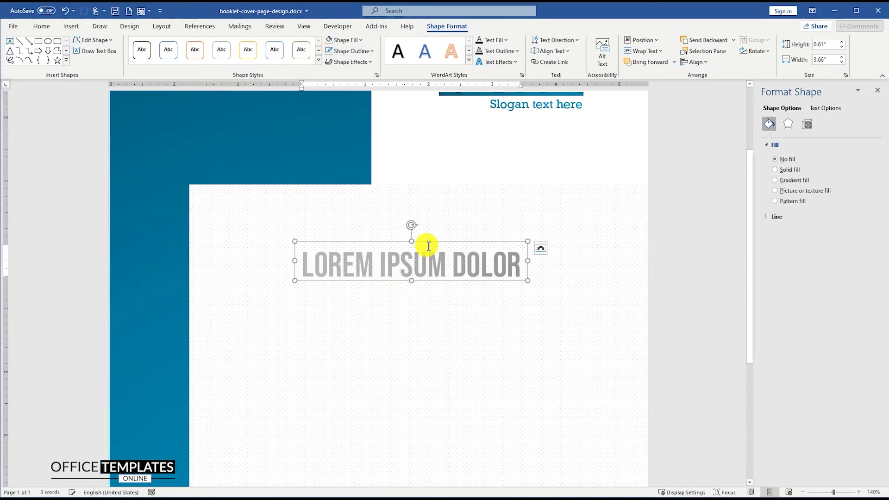
scroll(452, 244, down, 3)
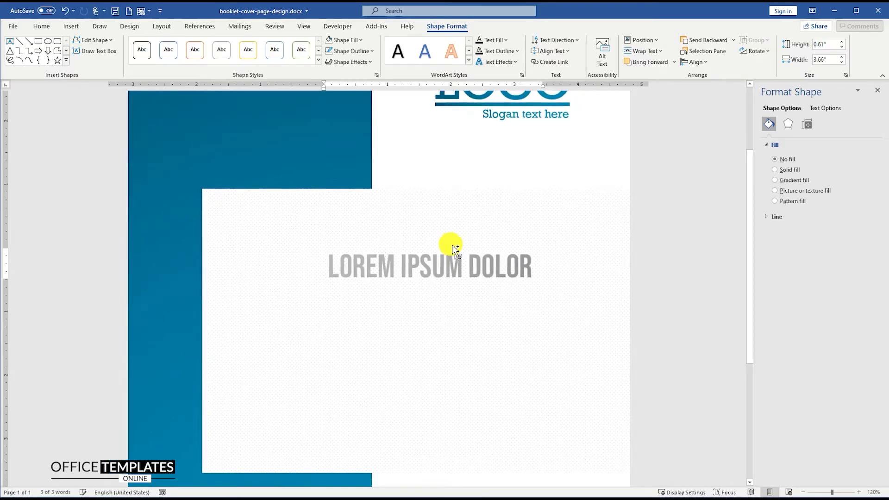
Duplicate the headline box below it, make it taller, and retype it as 'BOOKLET TITLE'
drag(454, 247, 453, 280)
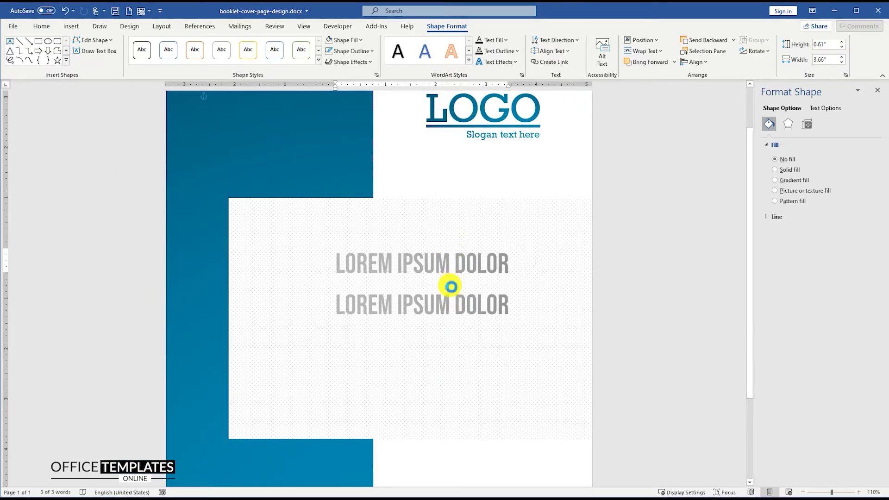
drag(423, 314, 425, 340)
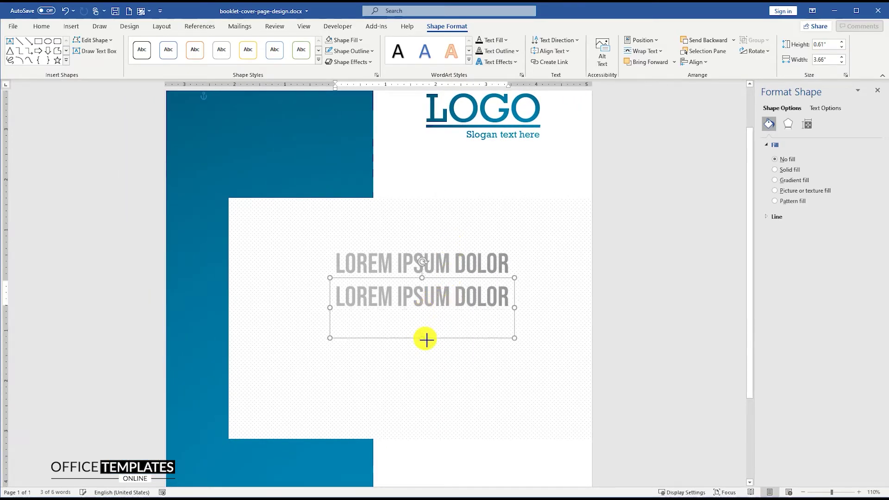
triple_click(427, 300)
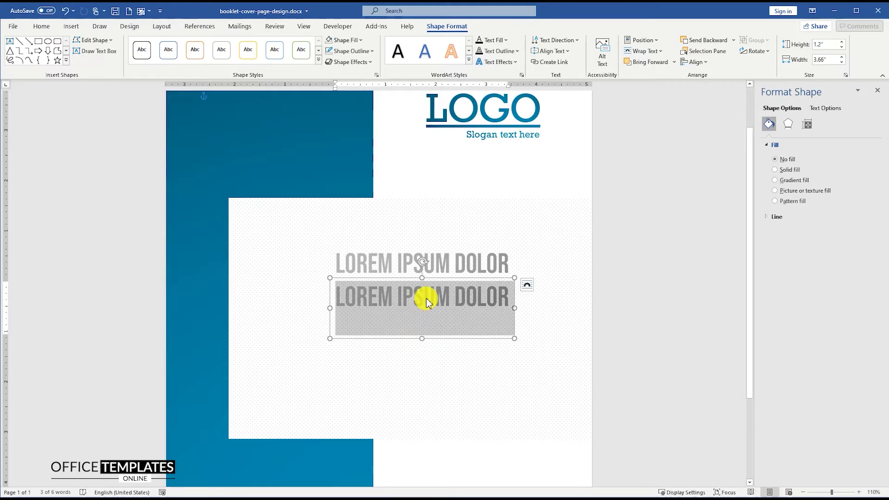
text(BOOKLET TITLE)
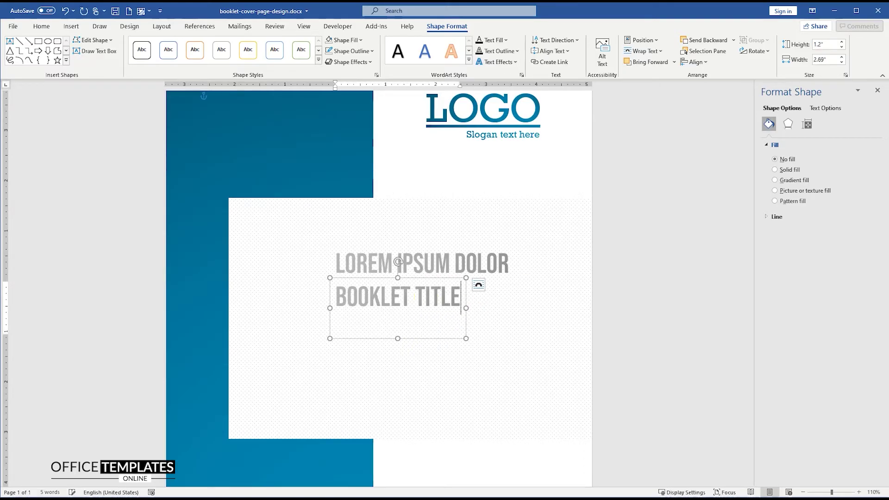
Make BOOKLET TITLE 80 pt black and centre it under the headline
click(42, 27)
text(80)
key(Return)
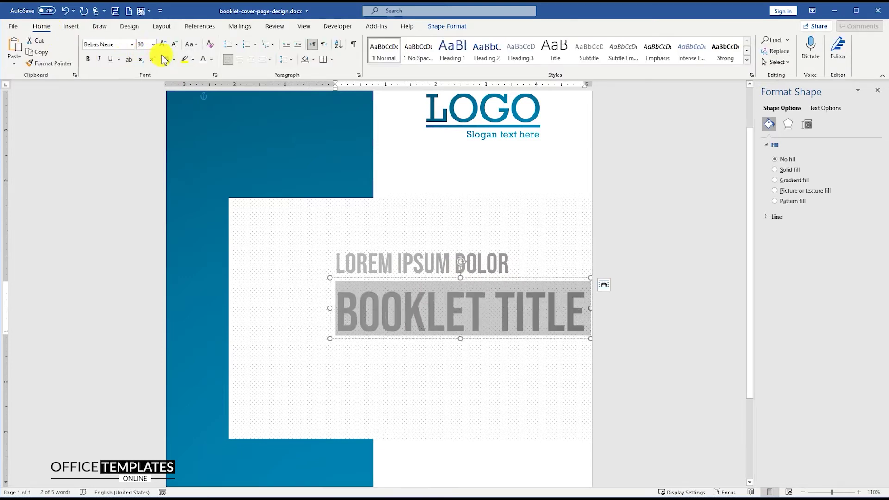
click(212, 60)
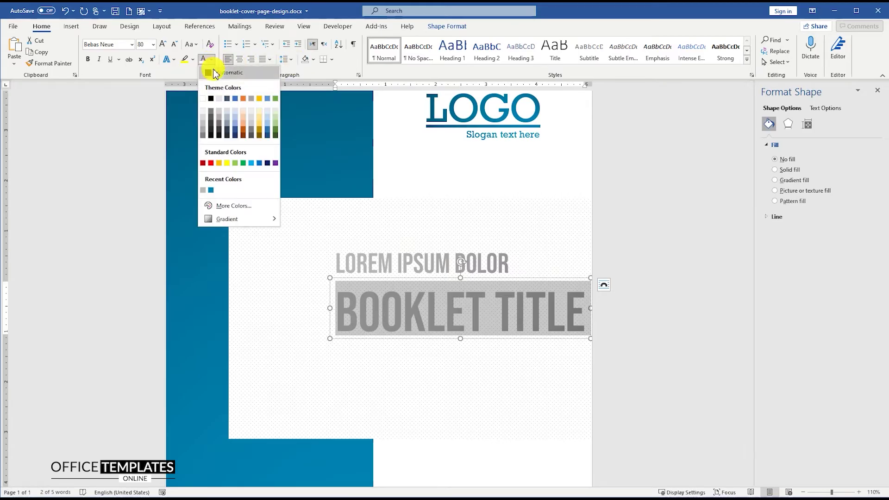
click(211, 75)
drag(517, 281, 477, 277)
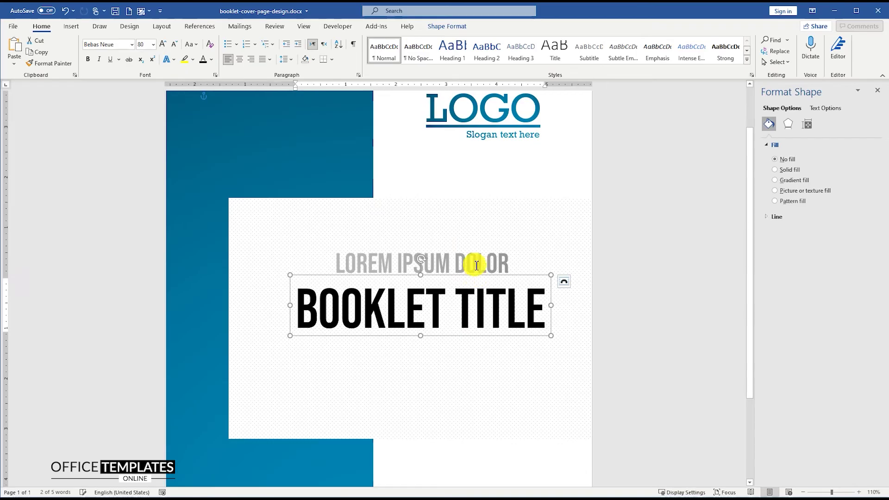
click(460, 261)
scroll(461, 260, down, 3)
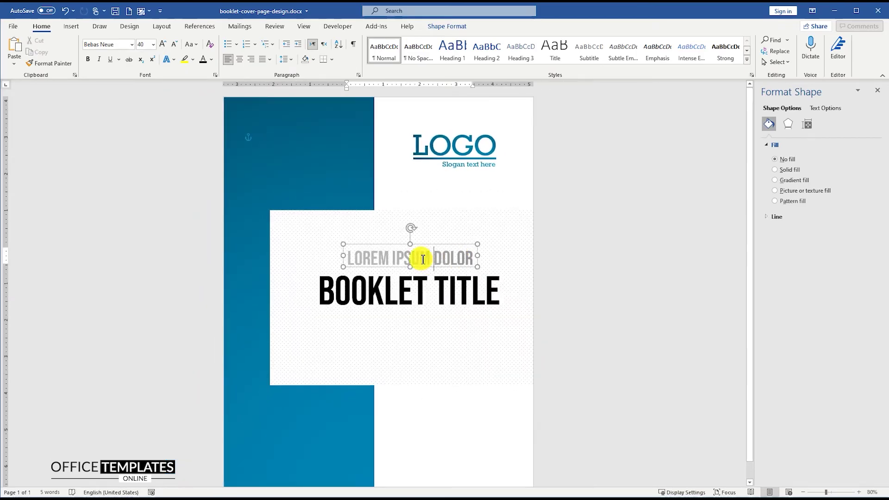
Copy the headline box below the title as 'VERSION 1.2' in Calibri (Body) 22 pt, centred
drag(427, 272, 428, 324)
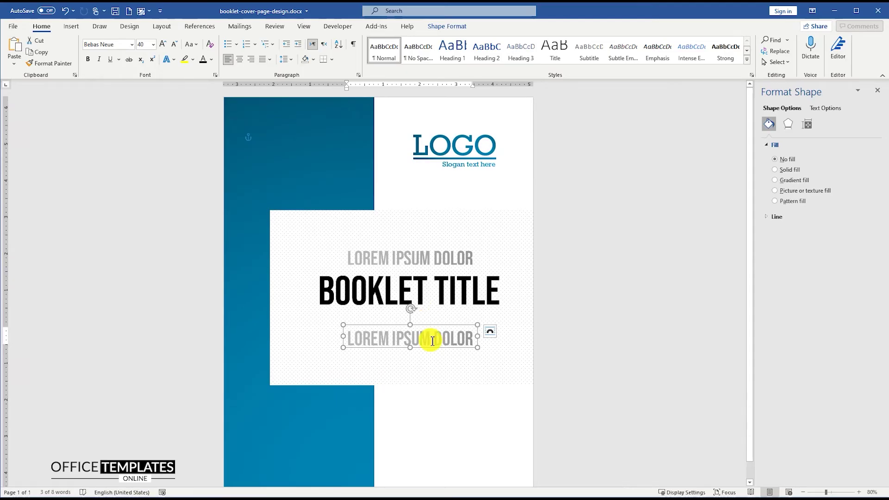
triple_click(430, 339)
text(VERSION 1.2)
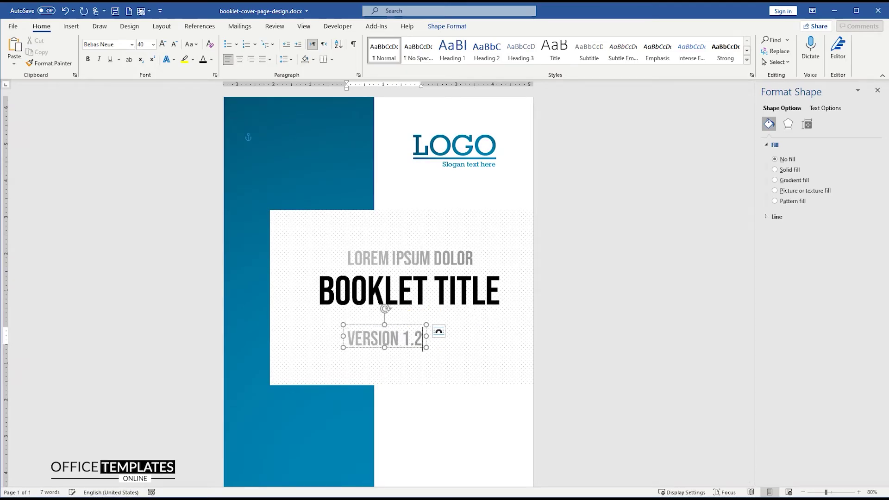
triple_click(422, 338)
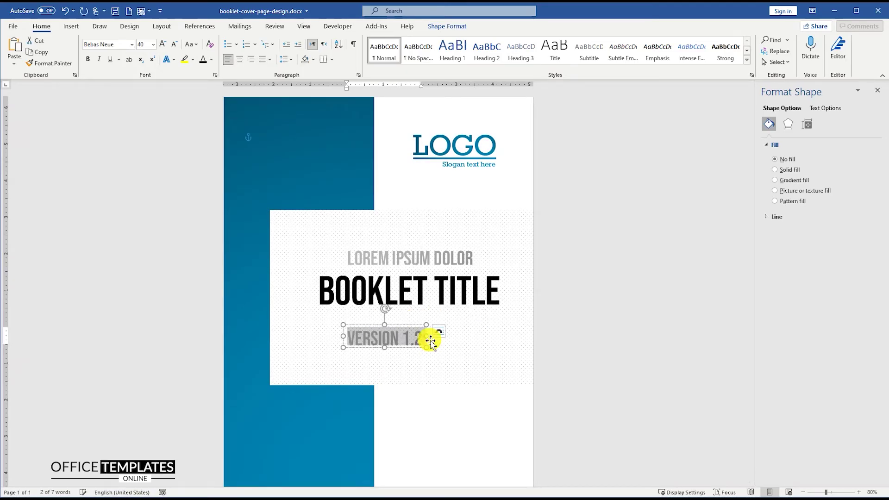
click(133, 44)
click(120, 69)
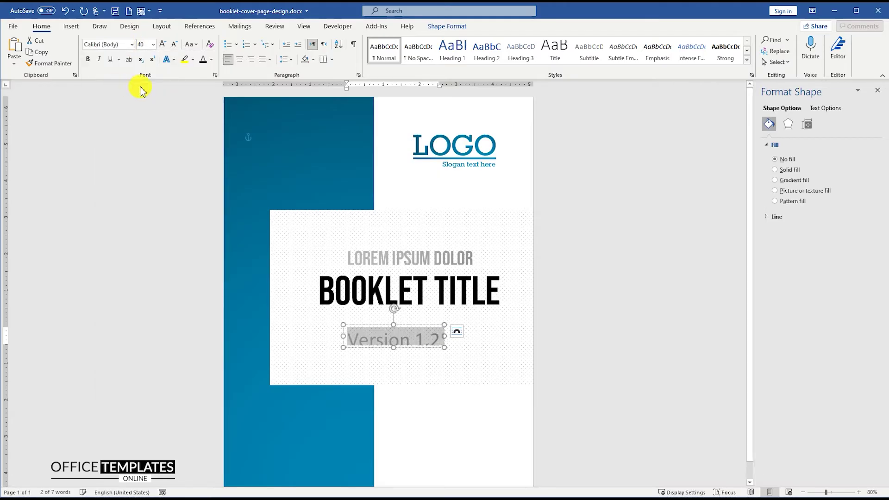
click(145, 45)
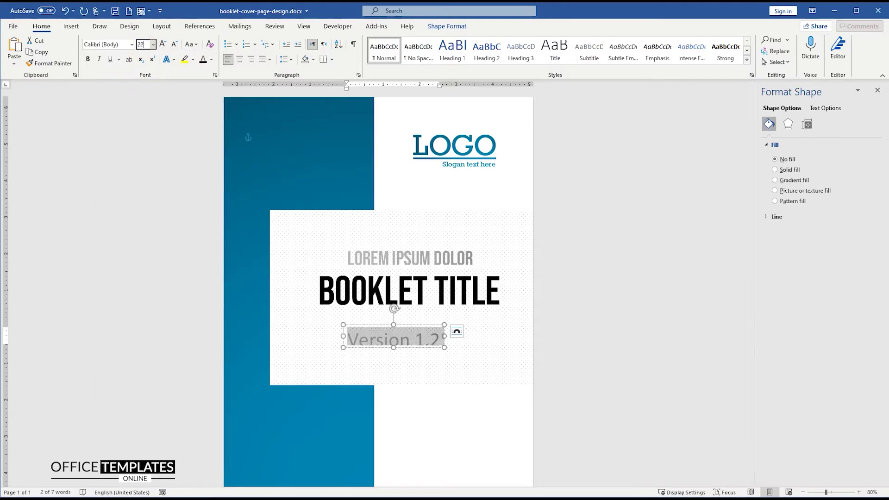
key(Return)
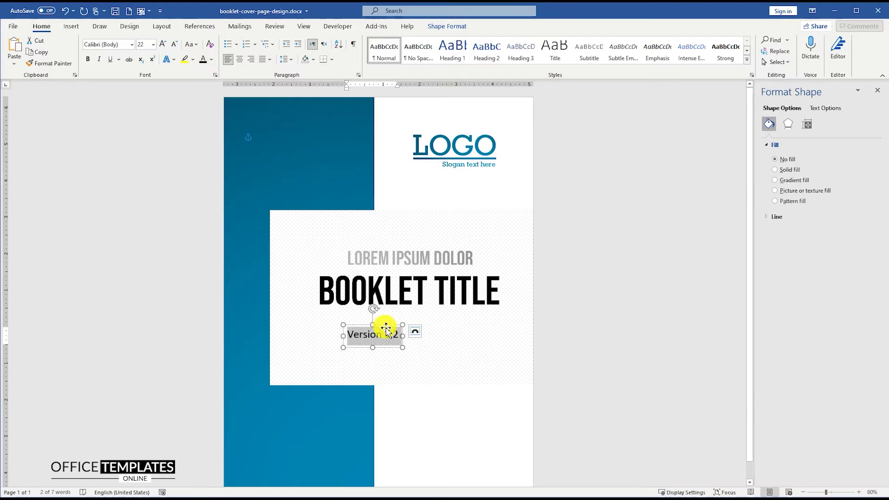
drag(387, 329, 432, 324)
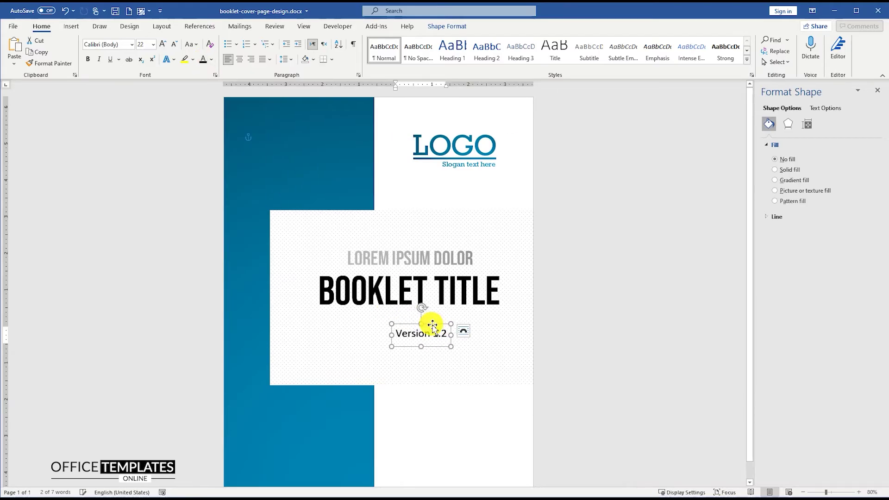
Align Center the LOREM IPSUM DOLOR, BOOKLET TITLE and Version 1.2 boxes
shift+click(430, 284)
shift+click(431, 255)
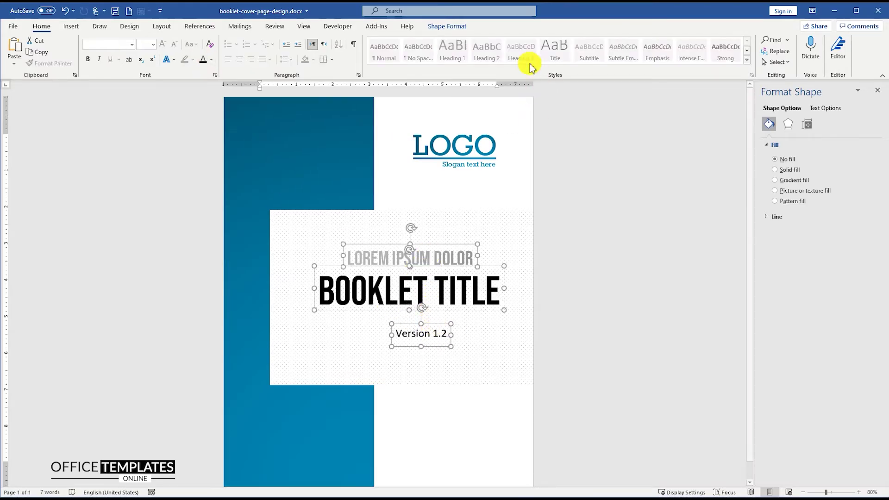
click(458, 26)
click(697, 62)
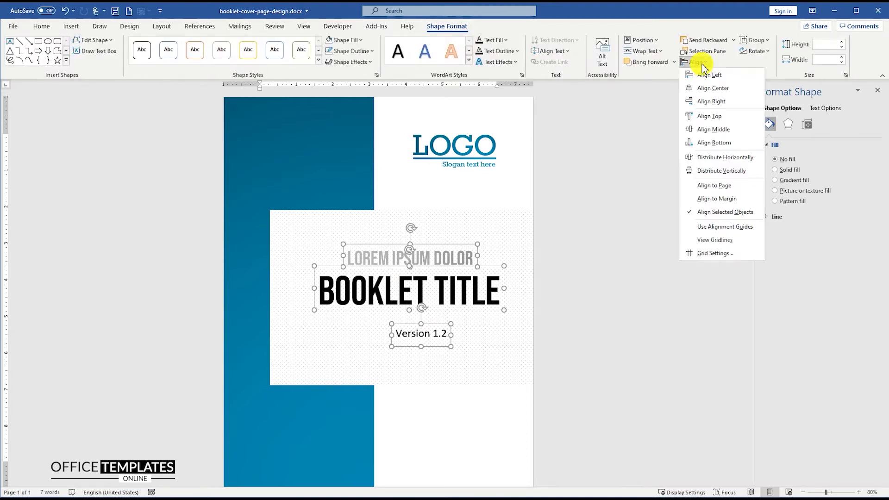
click(714, 91)
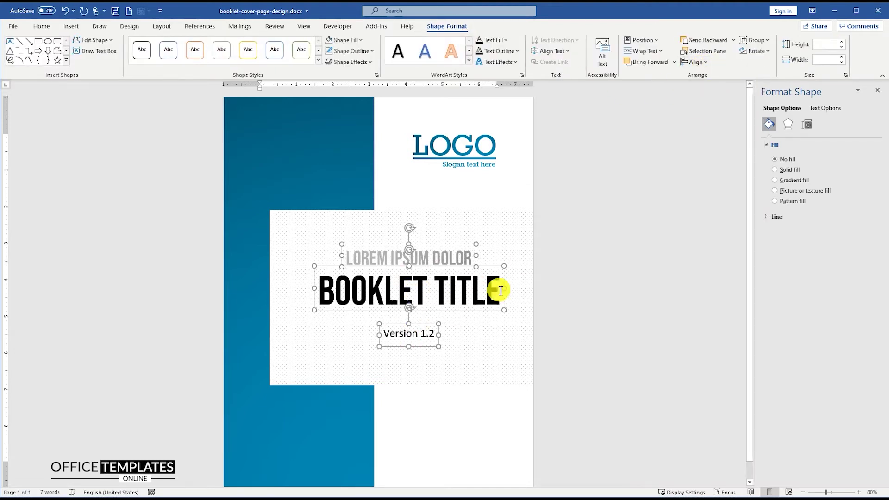
click(441, 254)
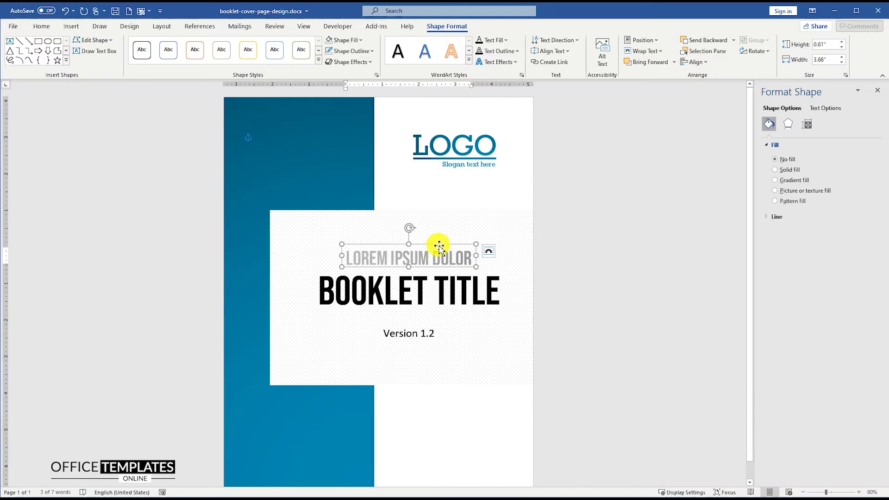
key(ctrl+z)
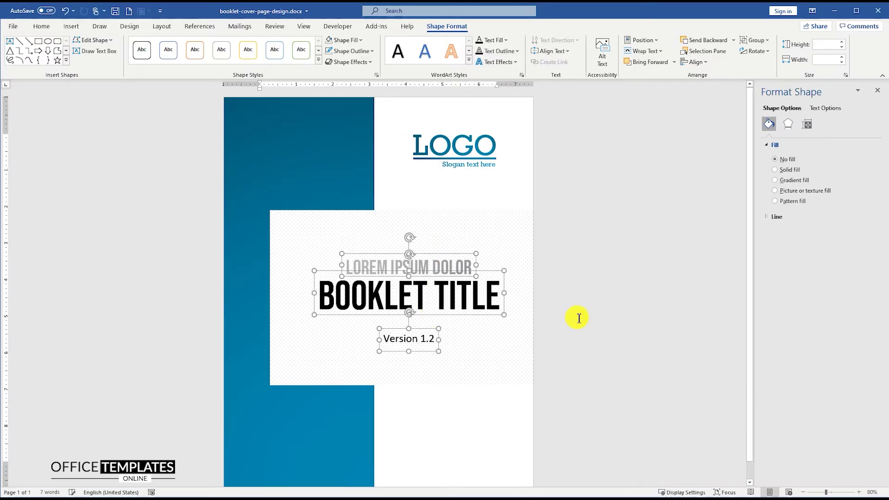
click(562, 308)
scroll(458, 290, down, 1)
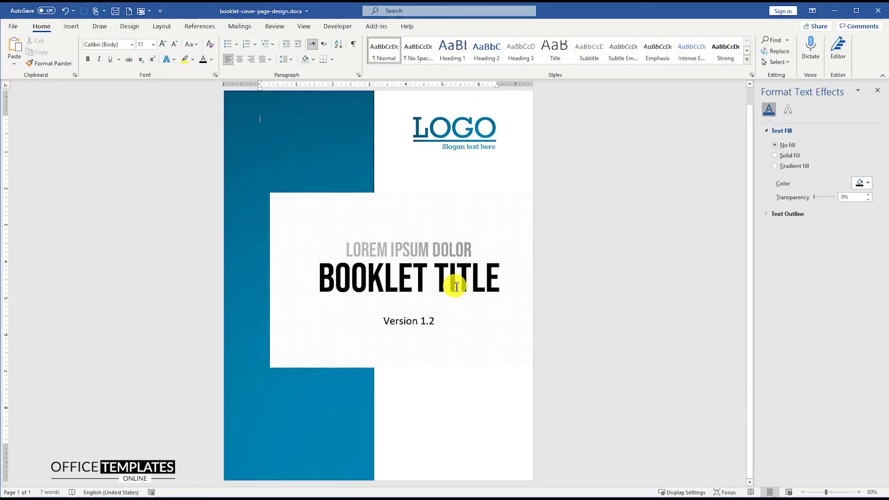
Duplicate the Version 1.2 box below the panel, shift it right, and retype it as 'By:' plus the author's name
click(409, 322)
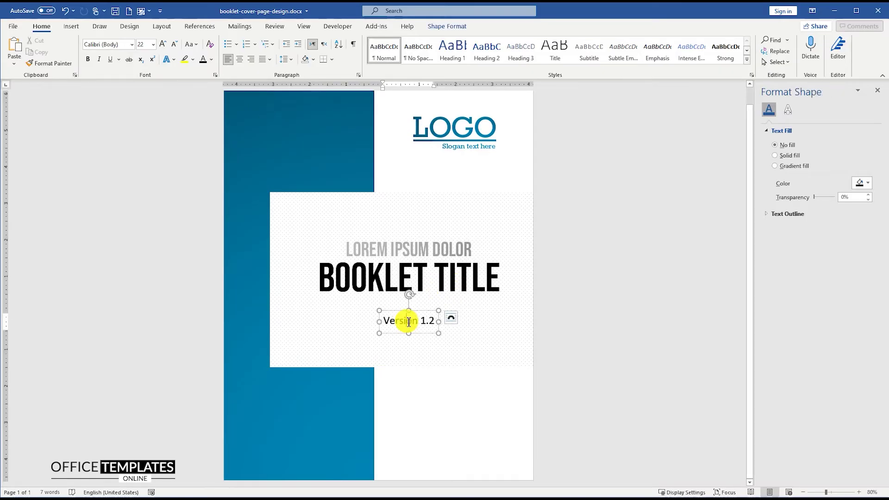
ctrl+scroll(405, 319, up, 7)
scroll(418, 309, down, 1)
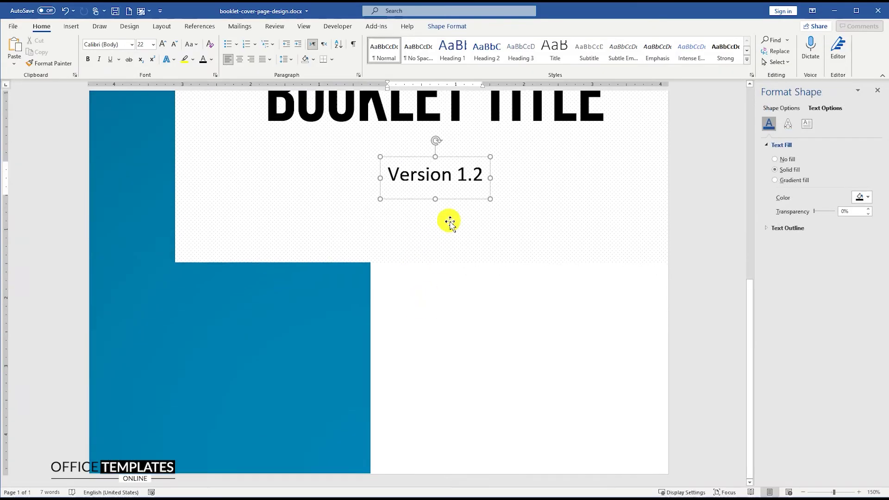
ctrl+drag(453, 201, 476, 328)
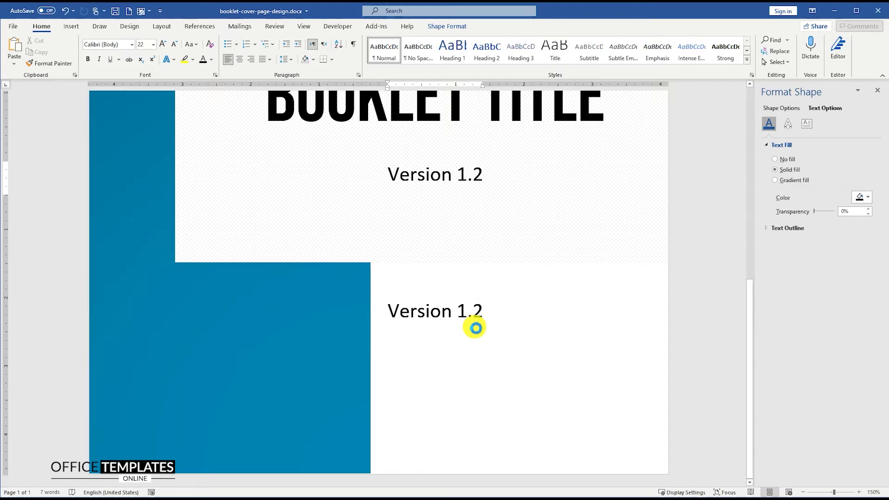
drag(456, 295, 490, 293)
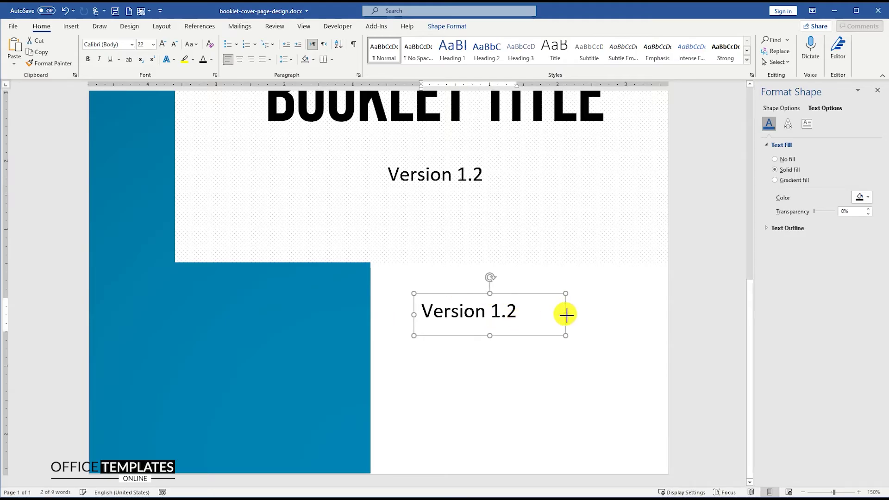
triple_click(495, 316)
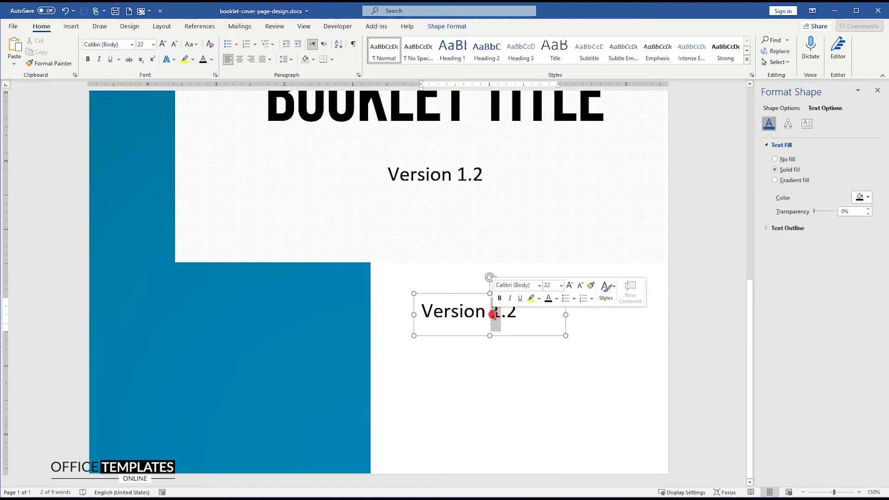
text(By)
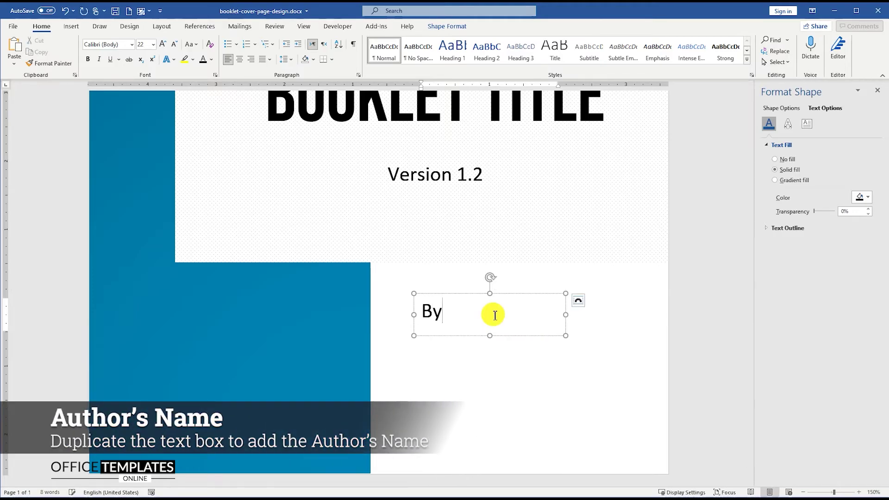
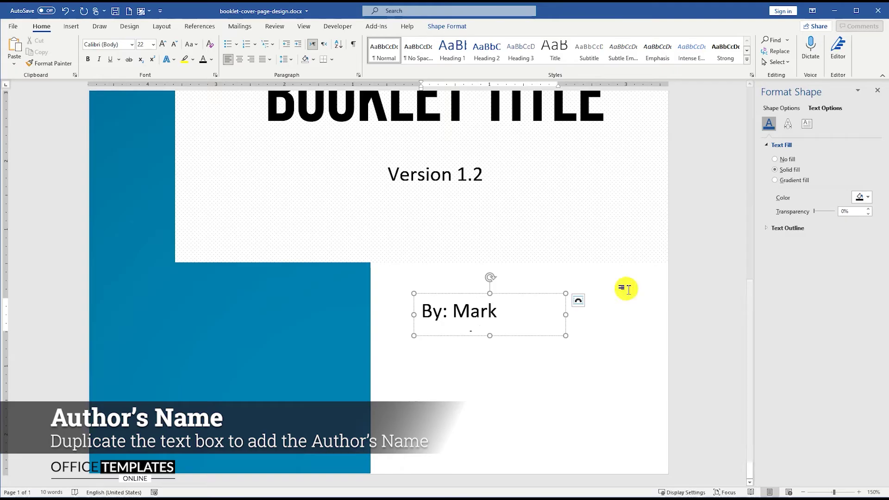
triple_click(559, 311)
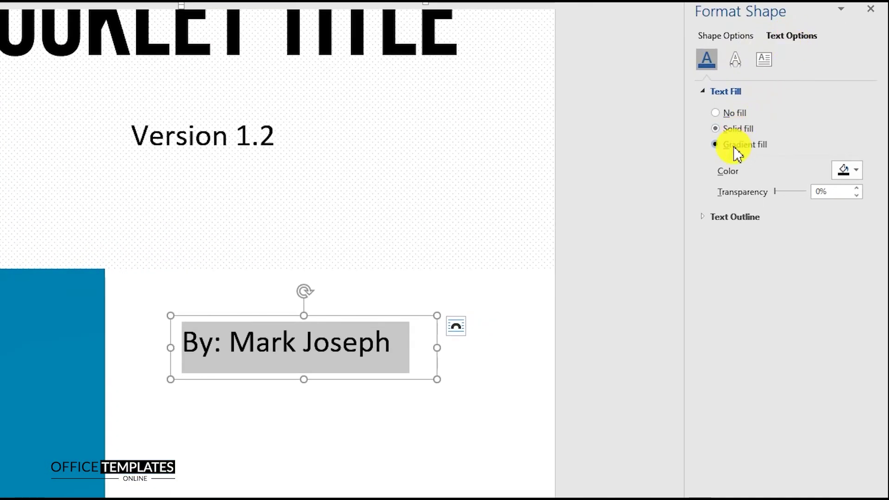
Fill the author line with a teal-blue radial gradient, darkening the end stop to -36%
click(737, 146)
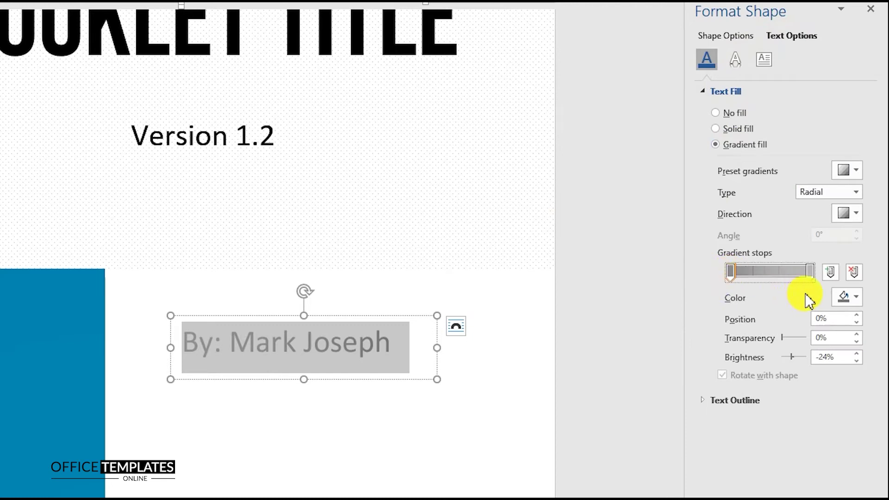
click(844, 297)
click(786, 472)
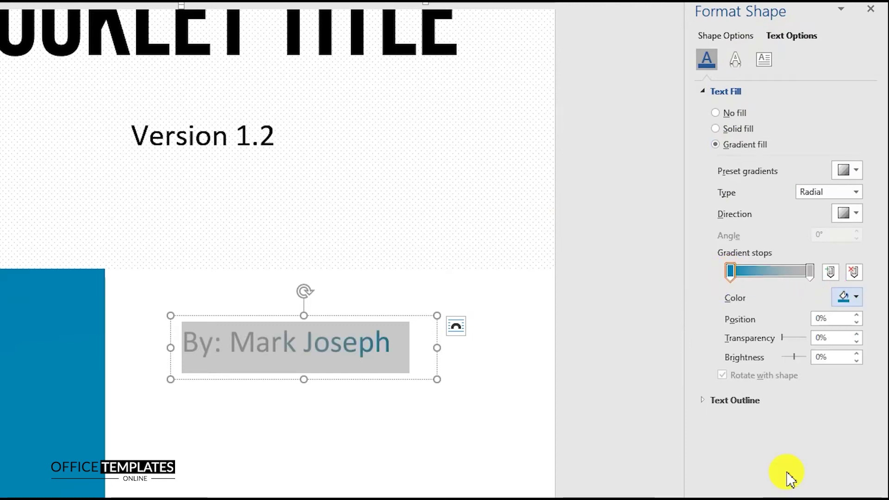
click(811, 274)
click(843, 297)
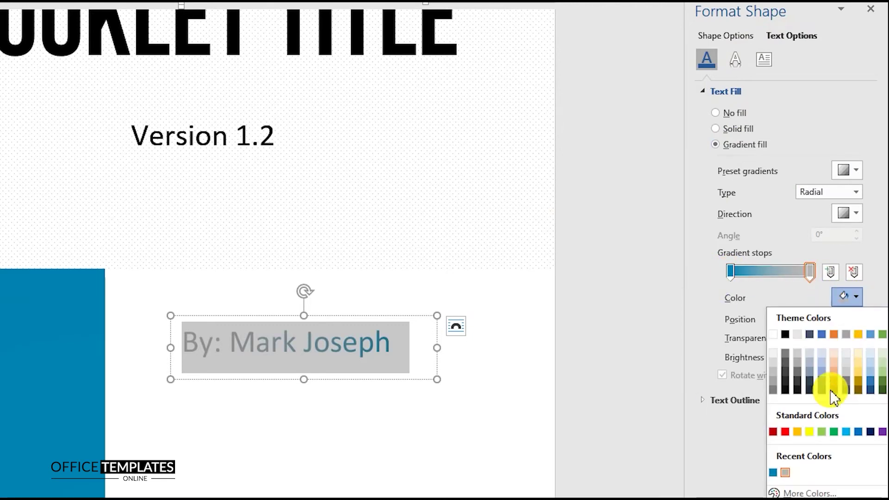
click(777, 472)
click(834, 357)
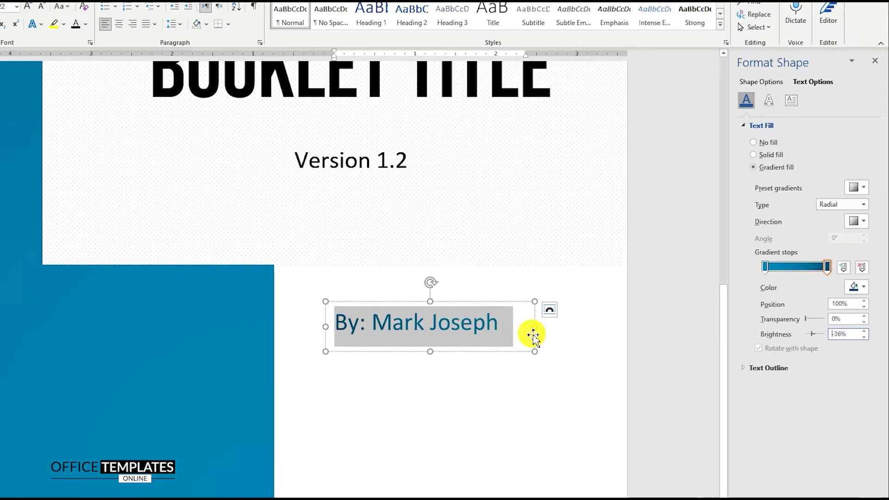
Shorten the author text box and shift it right below the title panel
click(312, 346)
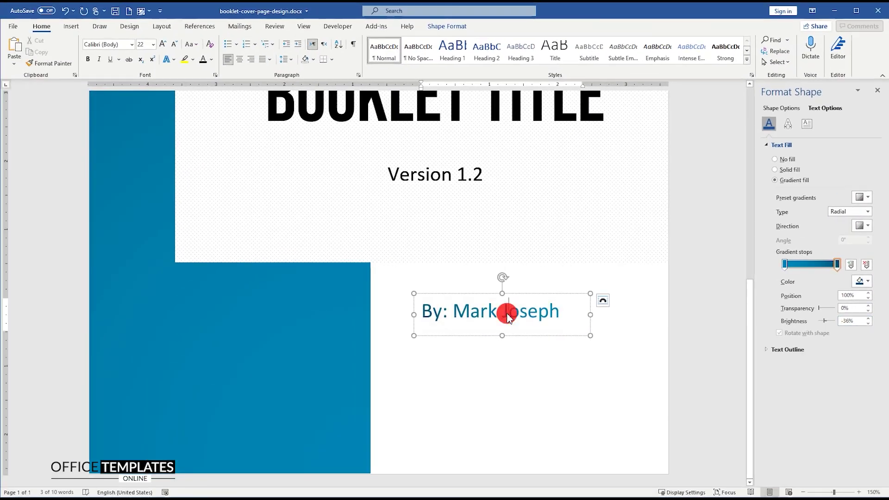
drag(503, 337, 519, 298)
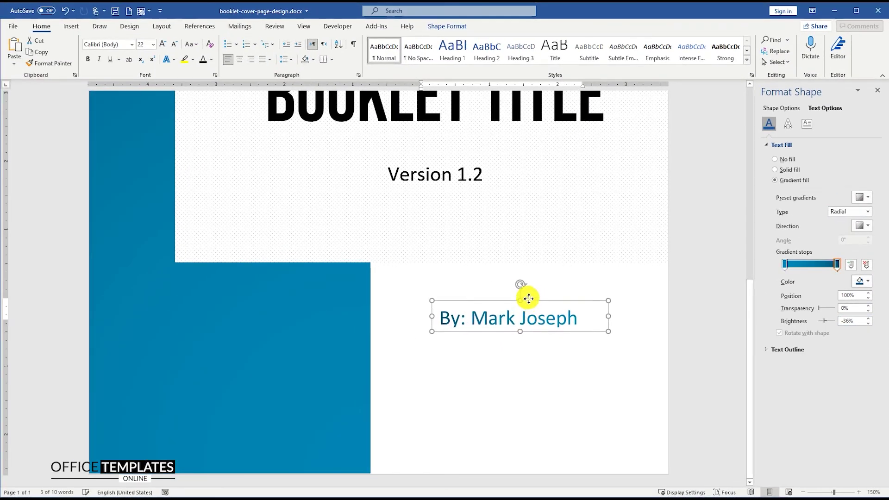
ctrl+scroll(527, 298, down, 5)
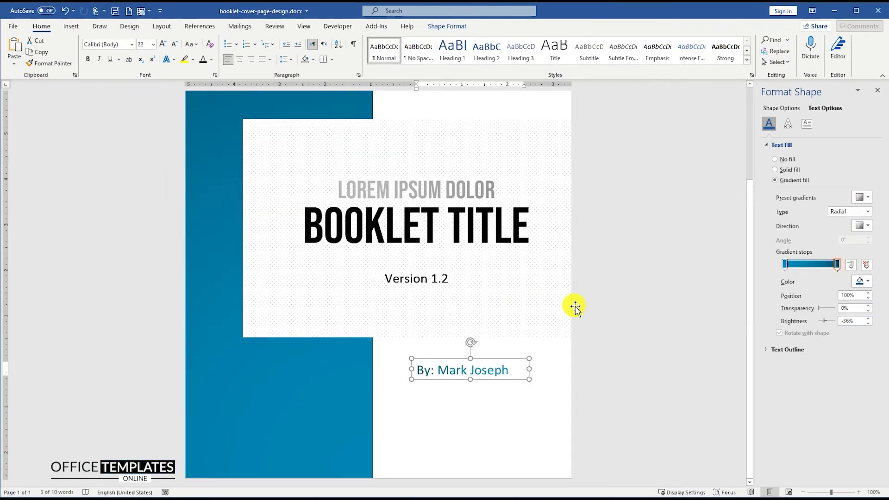
click(552, 303)
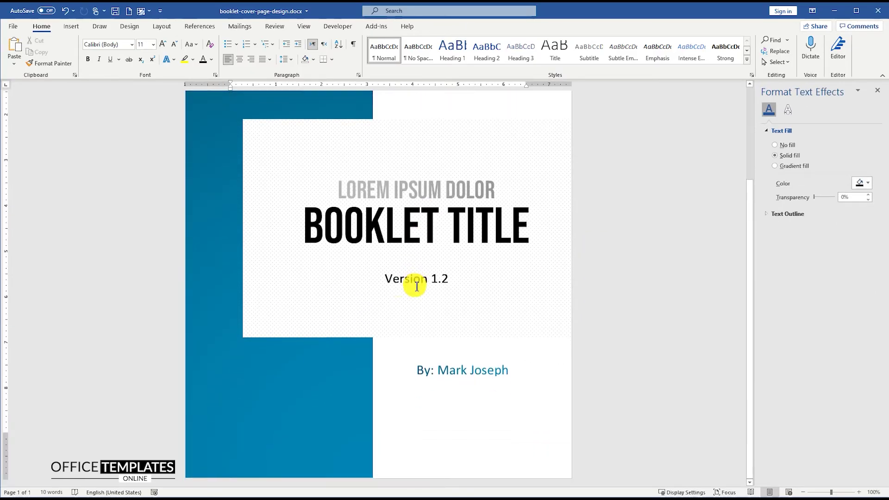
Draw a text box on the blue band and enter a placeholder phone number
click(71, 26)
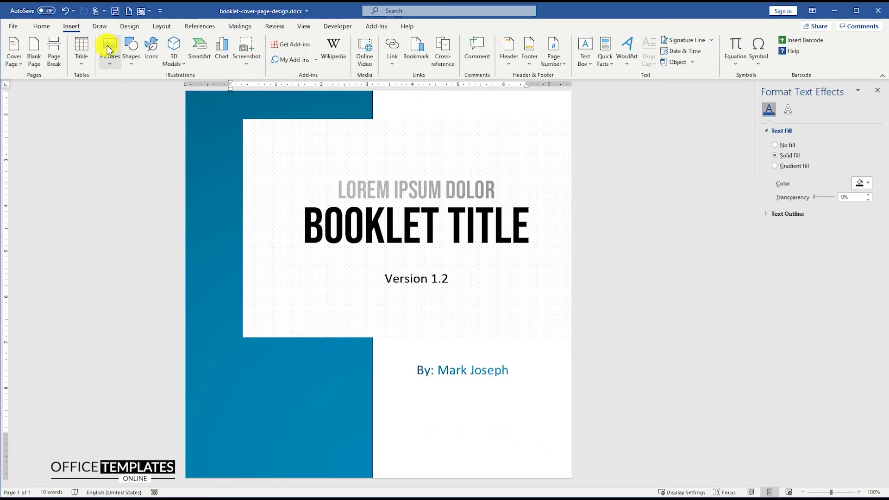
click(132, 49)
click(129, 90)
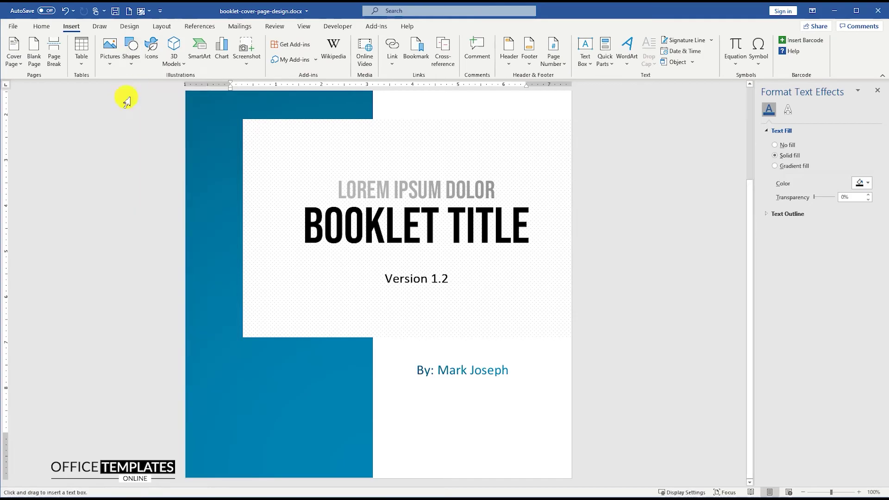
drag(215, 369, 229, 414)
scroll(222, 373, up, 8)
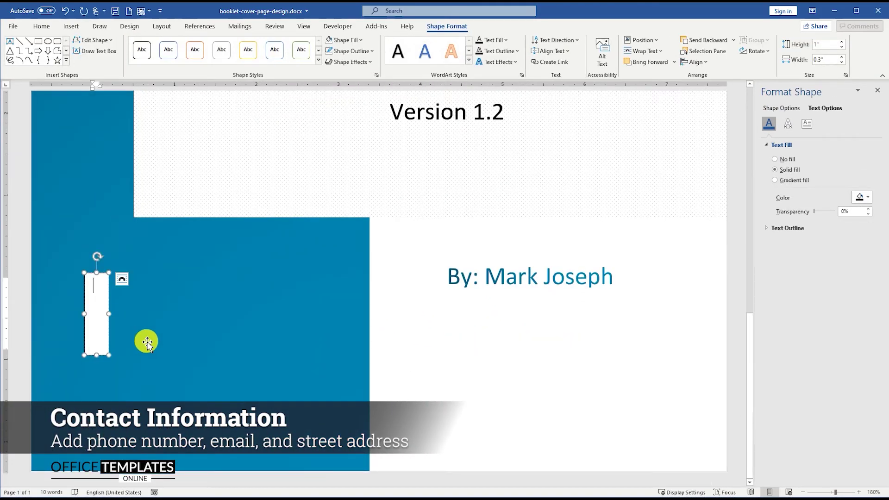
text(123-456-7890)
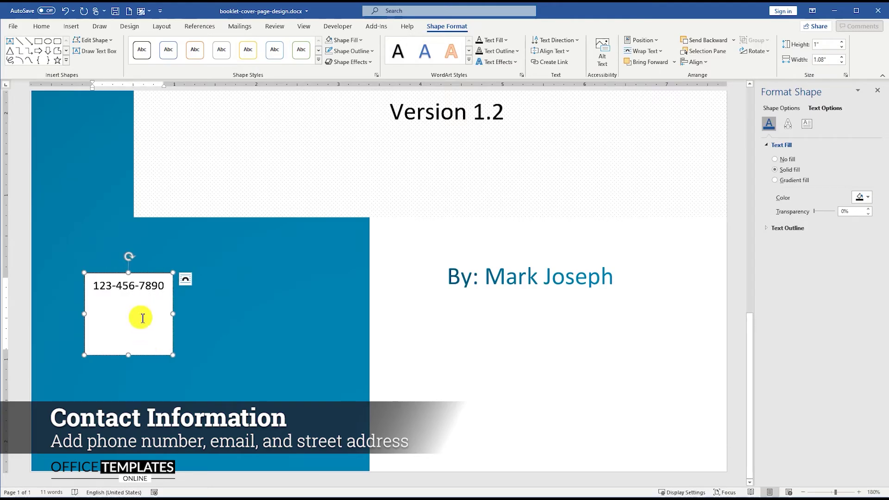
Give the phone box No Fill and No Outline, and make its text white
right_click(150, 278)
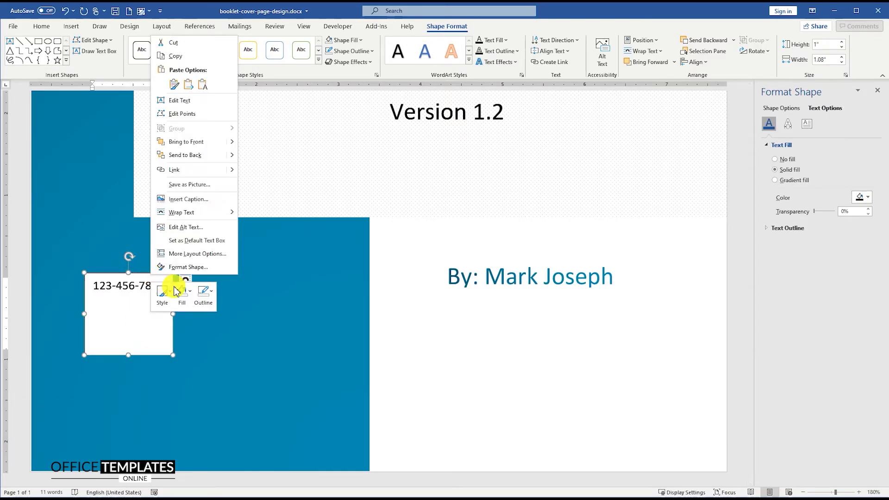
click(188, 292)
click(231, 222)
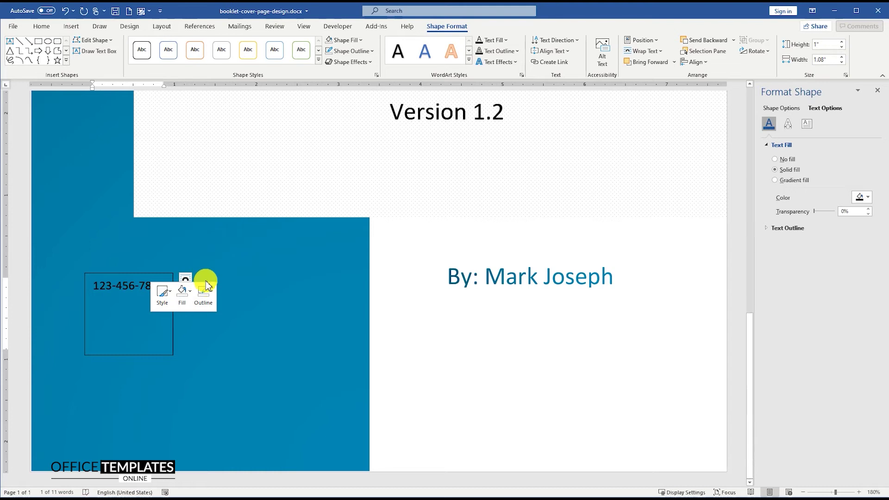
click(206, 286)
click(217, 224)
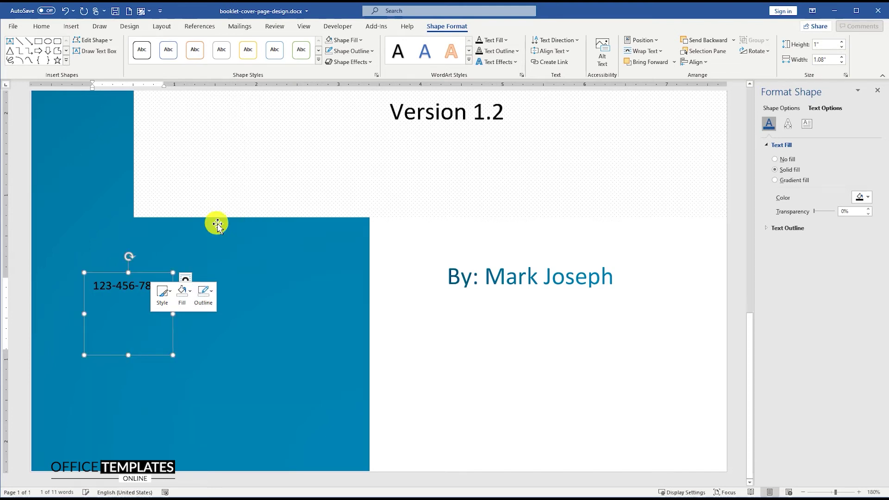
click(42, 27)
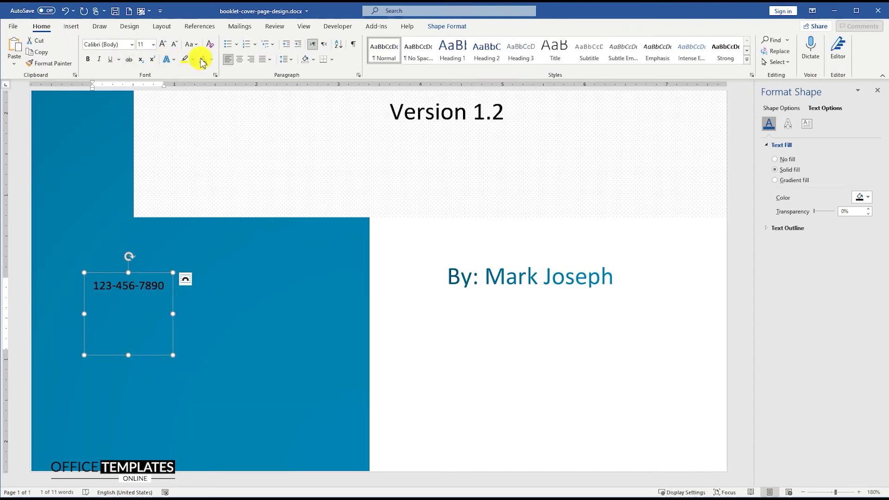
click(213, 60)
click(204, 103)
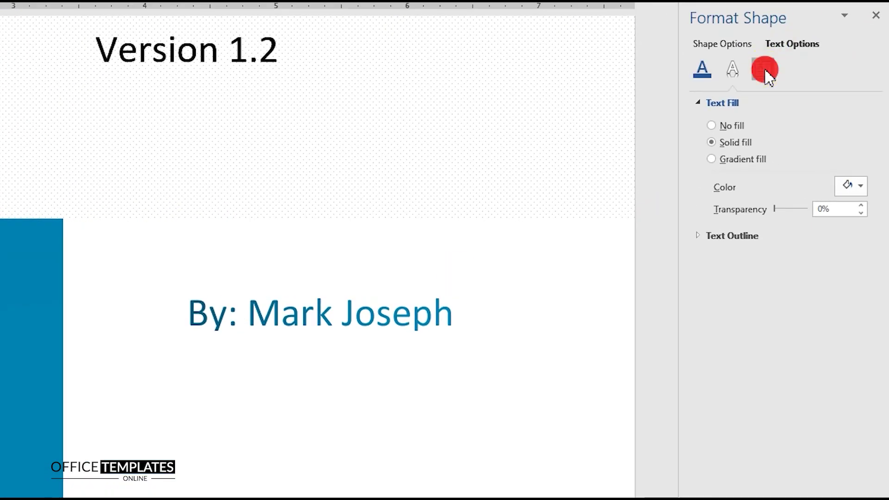
Set the phone box's text box margins to 0
click(764, 71)
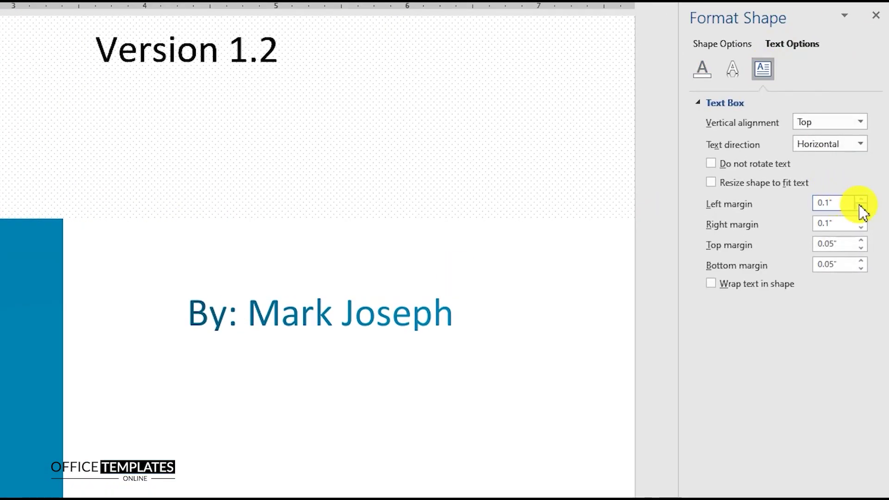
key(Tab)
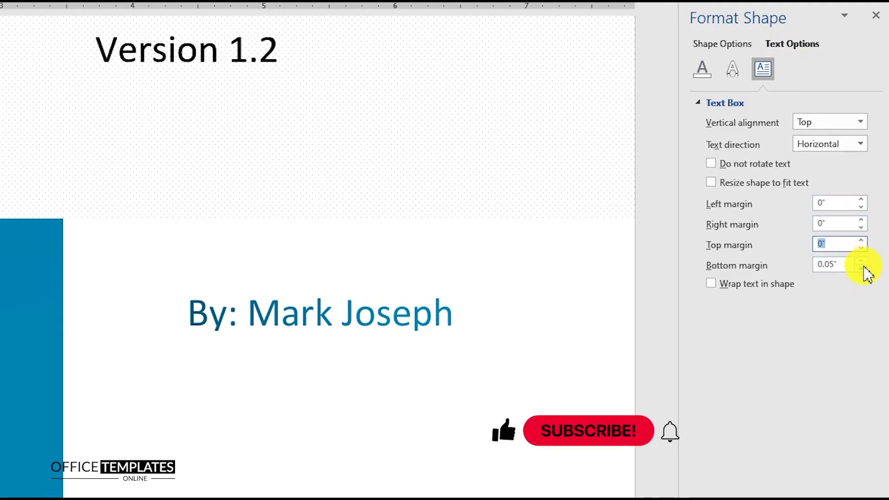
text(0)
key(Tab)
text(0)
key(Return)
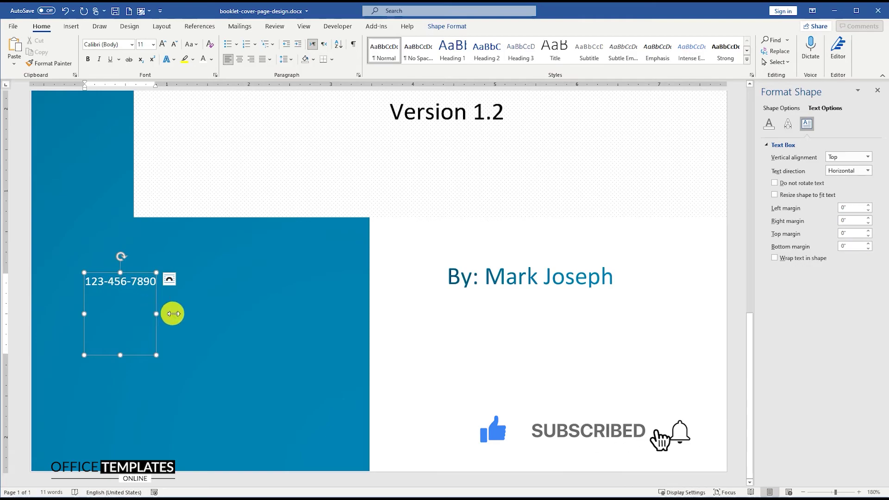
Widen the phone box and set the phone number to 14 pt
drag(172, 313, 343, 314)
triple_click(159, 282)
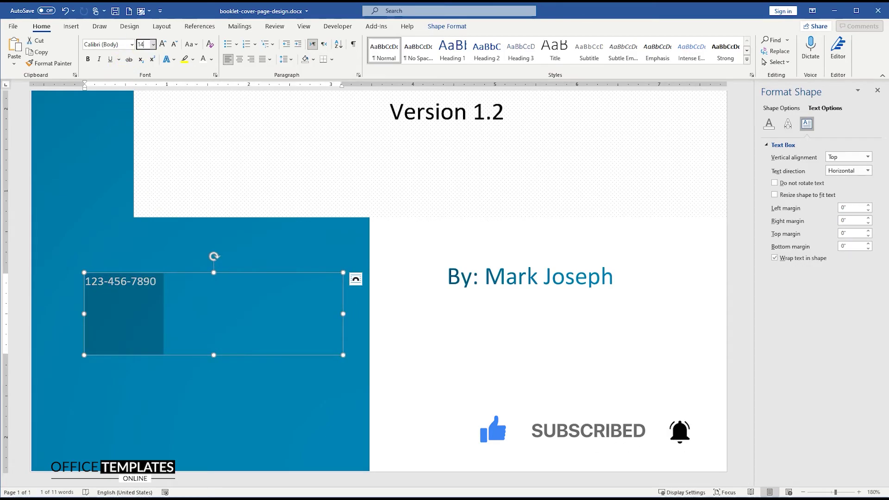
key(Return)
Trim the phone box to one line, reposition it, and duplicate it below
drag(214, 355, 223, 296)
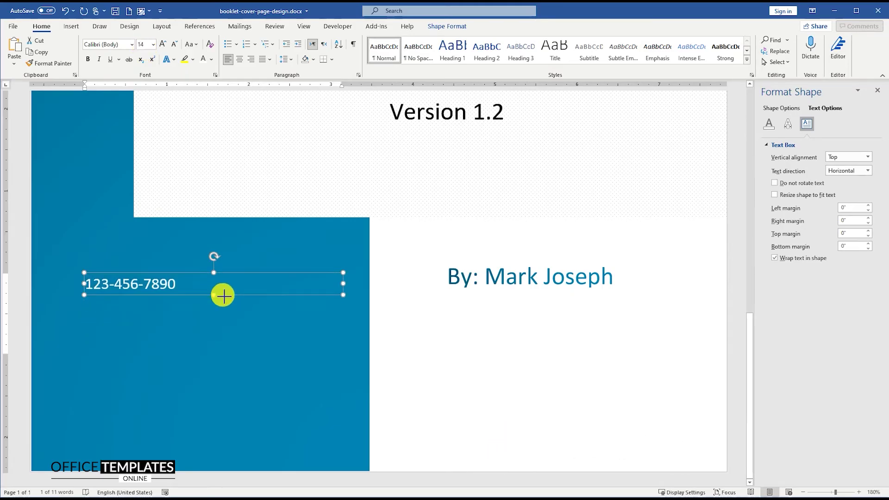
drag(343, 282, 323, 282)
drag(243, 272, 268, 272)
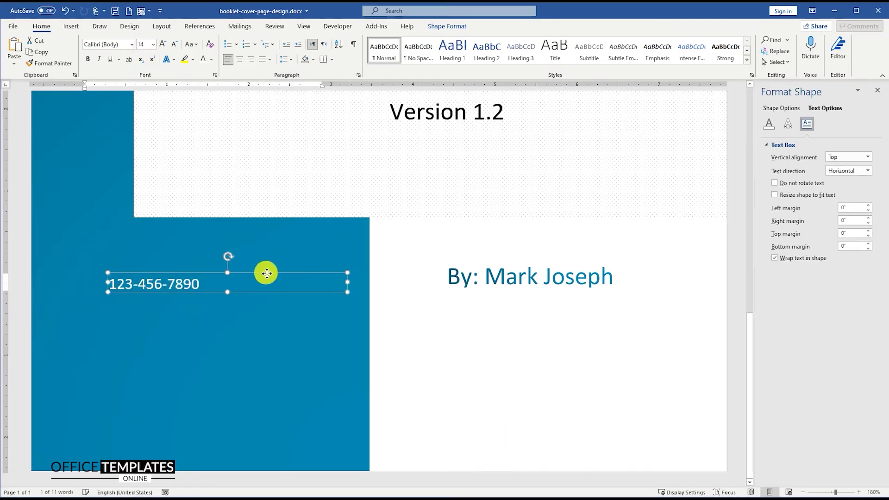
drag(110, 282, 101, 282)
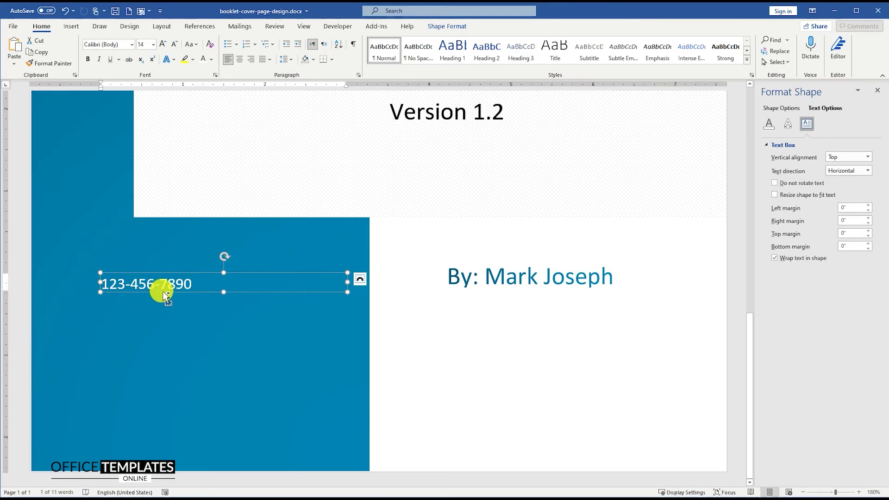
drag(162, 302, 160, 324)
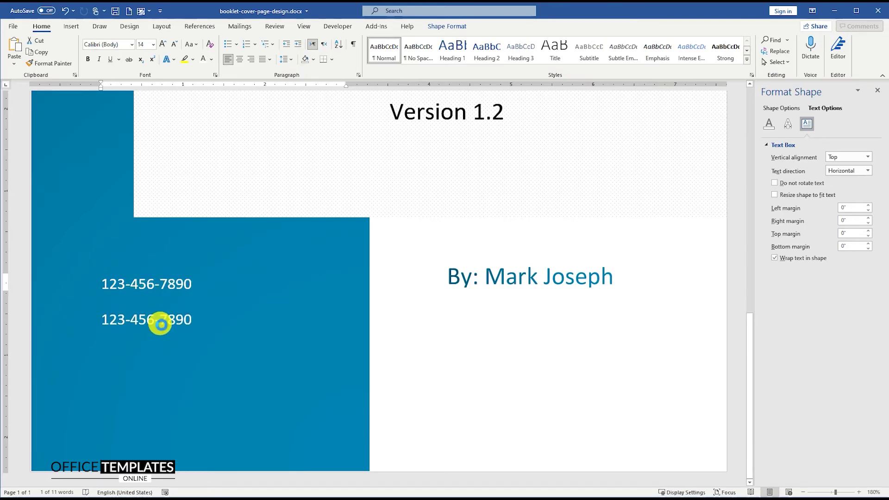
triple_click(157, 323)
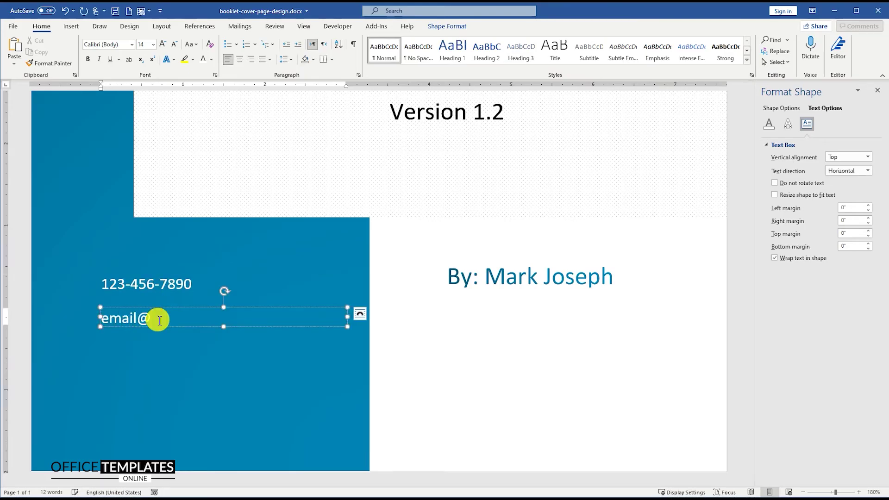
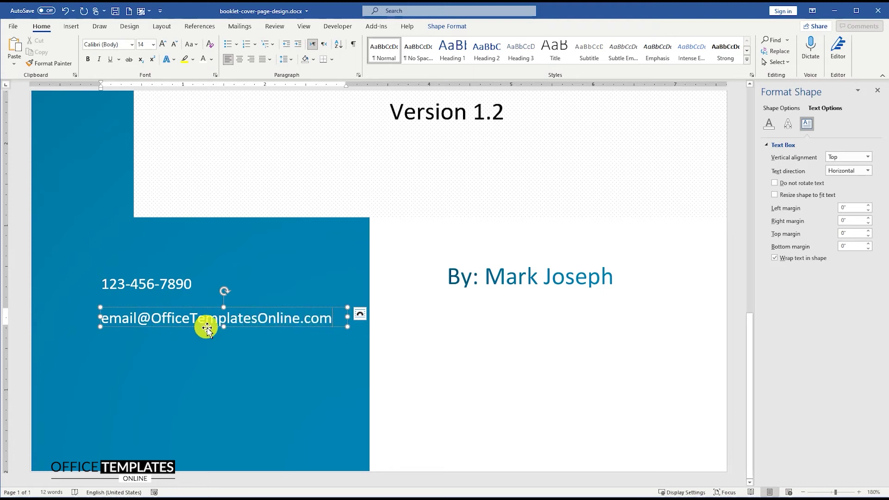
Enter a sample e-mail address, then add a taller copy below for the street address
drag(256, 330, 253, 355)
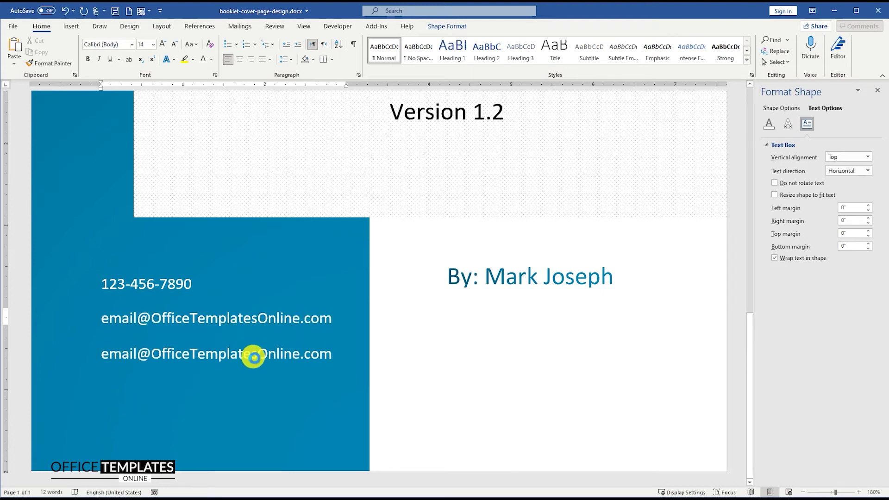
drag(225, 360, 227, 385)
triple_click(230, 356)
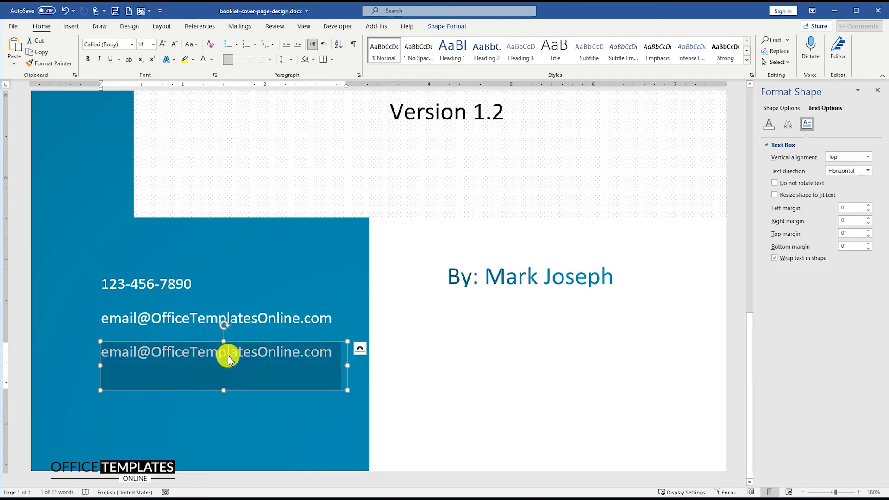
text(street)
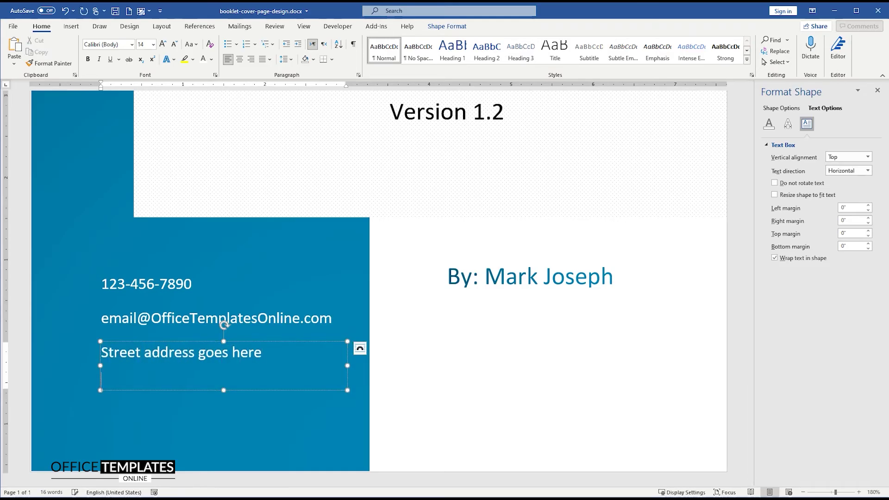
Remove the spacing between the two address lines
drag(232, 376, 99, 354)
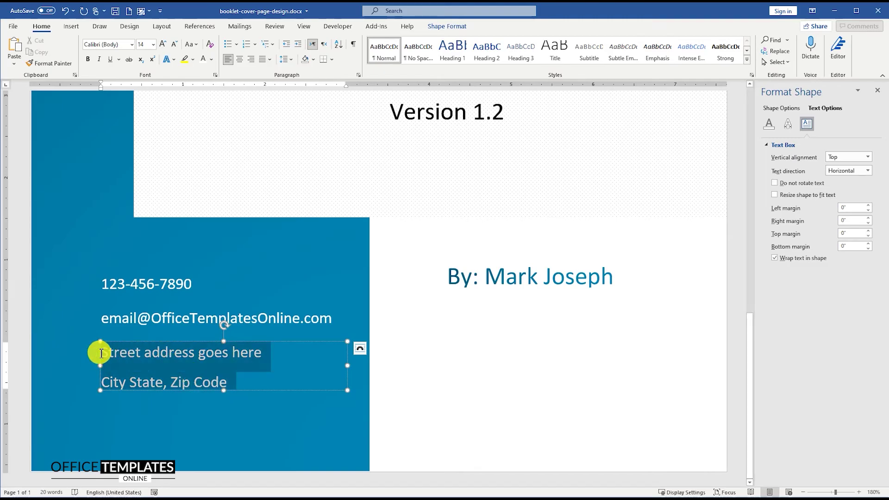
click(286, 59)
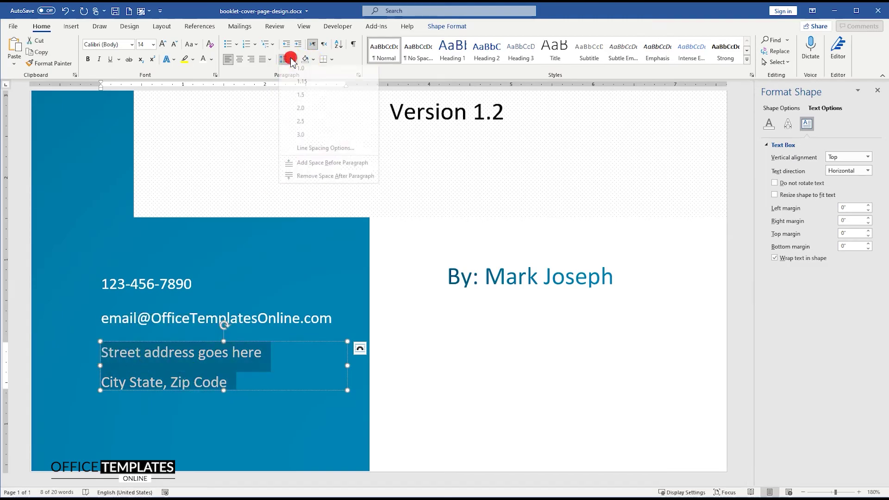
click(307, 180)
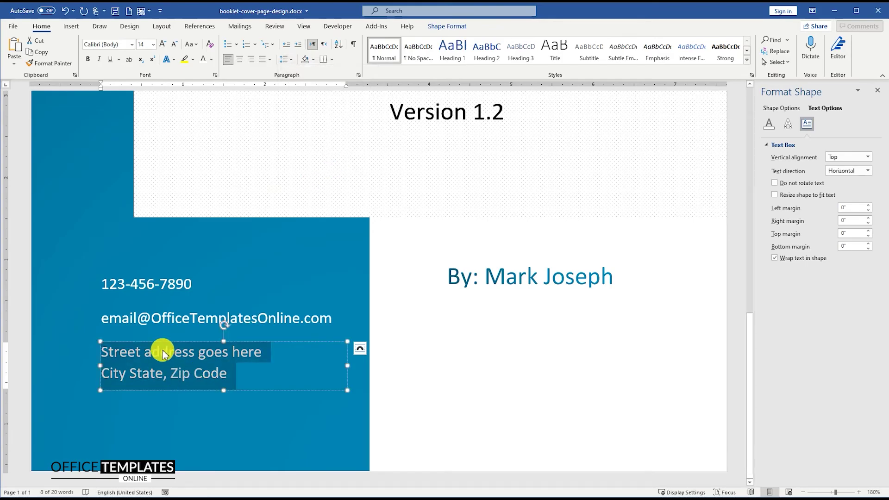
scroll(162, 354, down, 9)
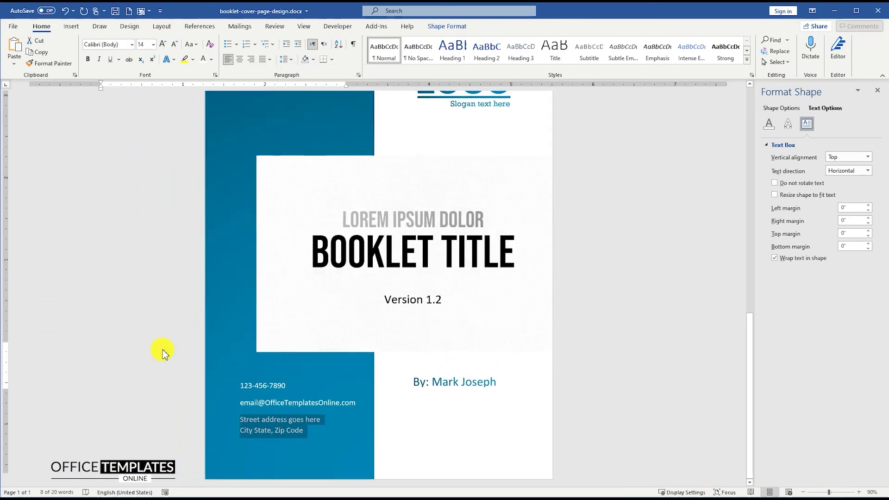
scroll(162, 354, down, 2)
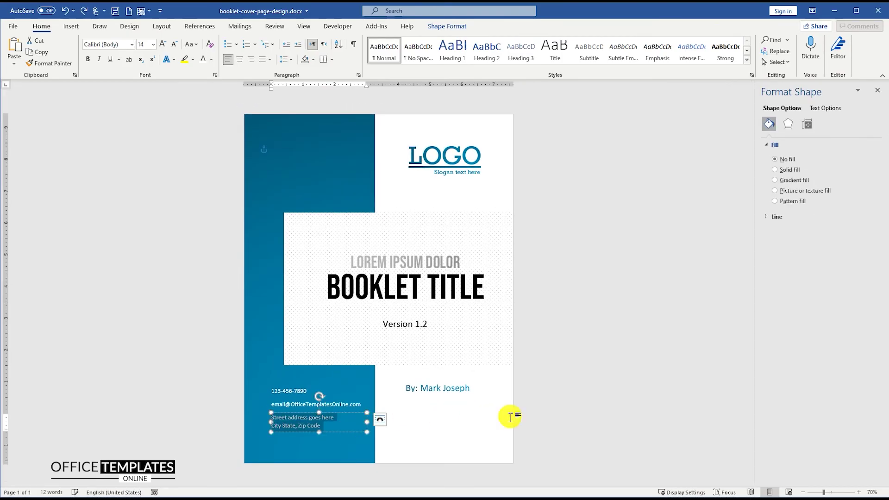
Insert phone-call-3.svg in front of text, shrunk beside the phone number
click(535, 380)
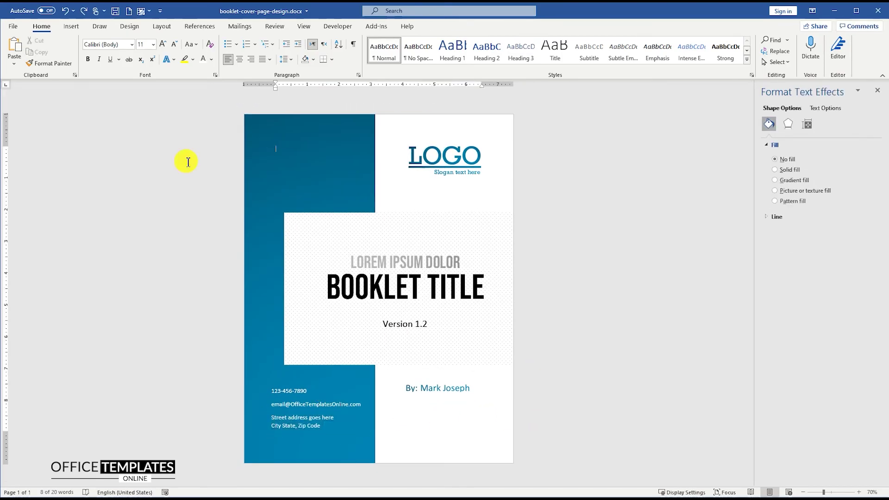
click(72, 28)
click(110, 46)
click(126, 91)
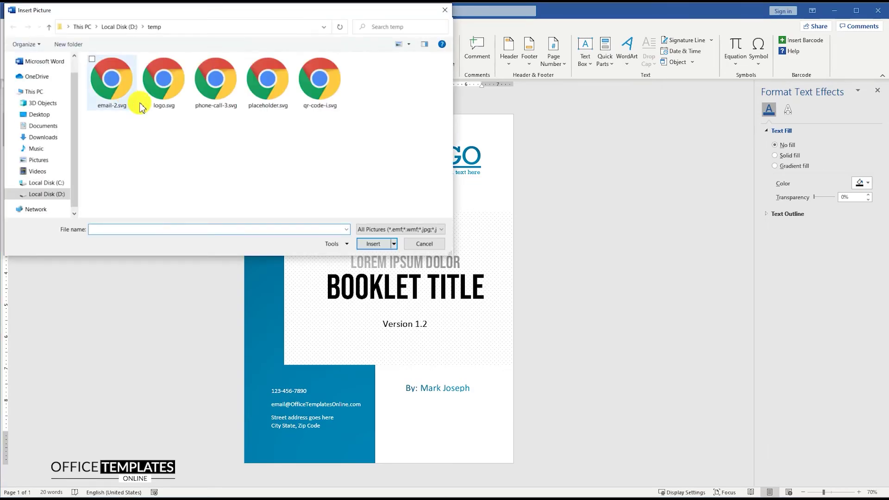
double_click(216, 80)
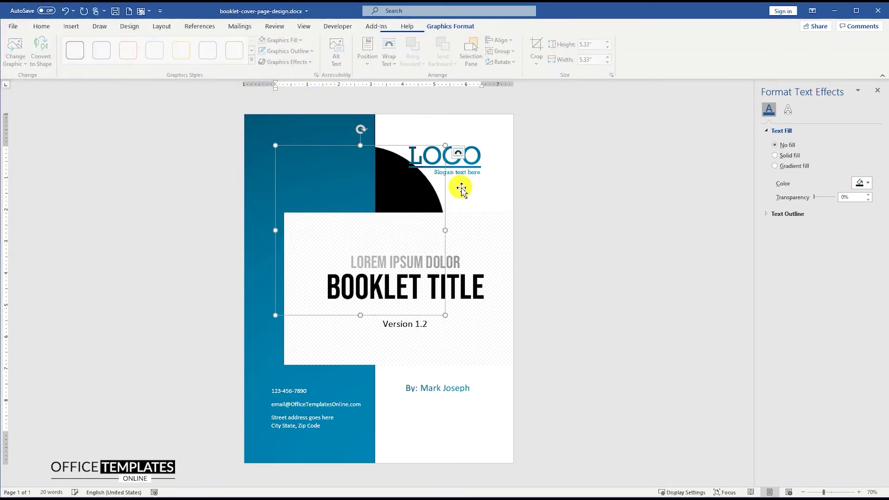
click(458, 154)
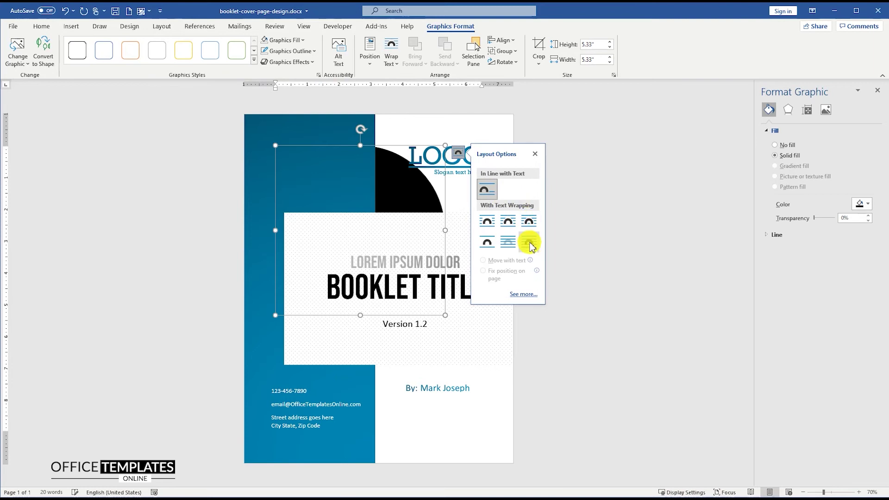
click(530, 242)
drag(273, 145, 262, 380)
Insert email-2.svg in front of text and shrink it to 0.86"
click(72, 26)
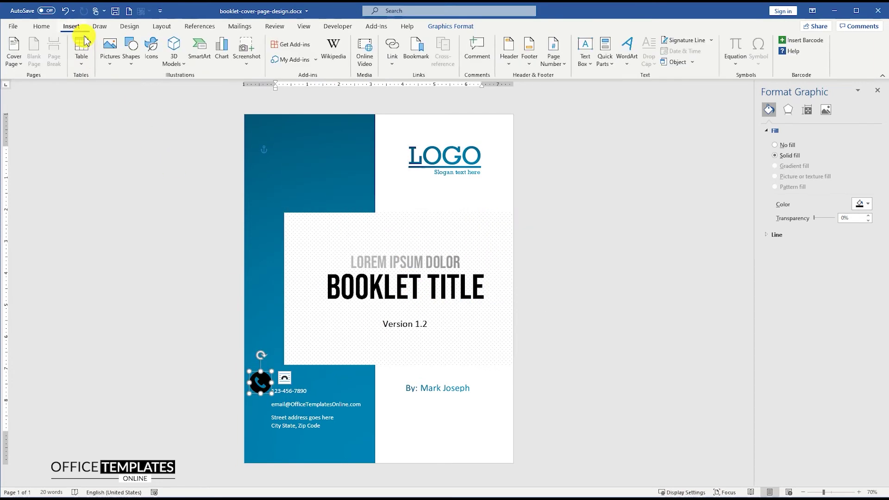
click(111, 47)
click(139, 92)
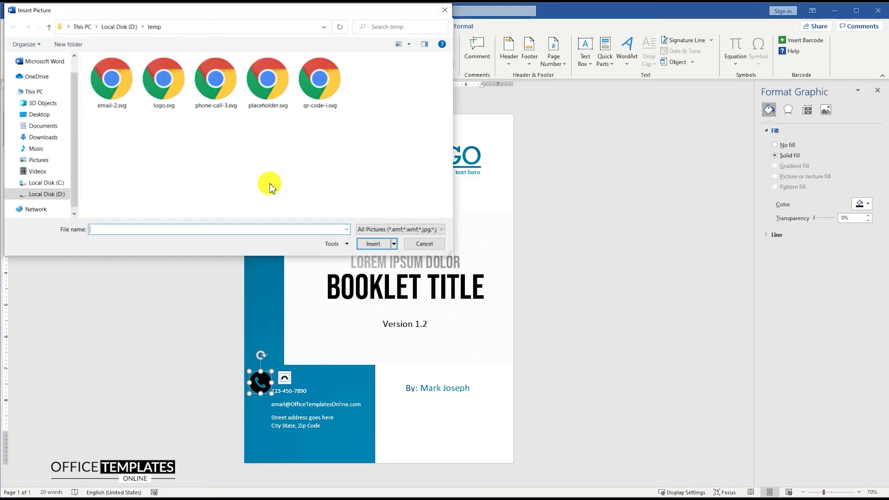
double_click(111, 79)
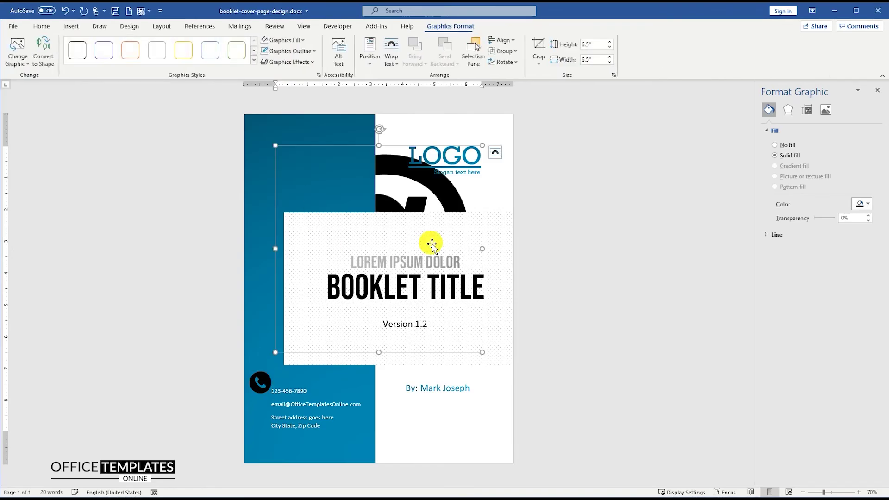
click(495, 153)
click(561, 239)
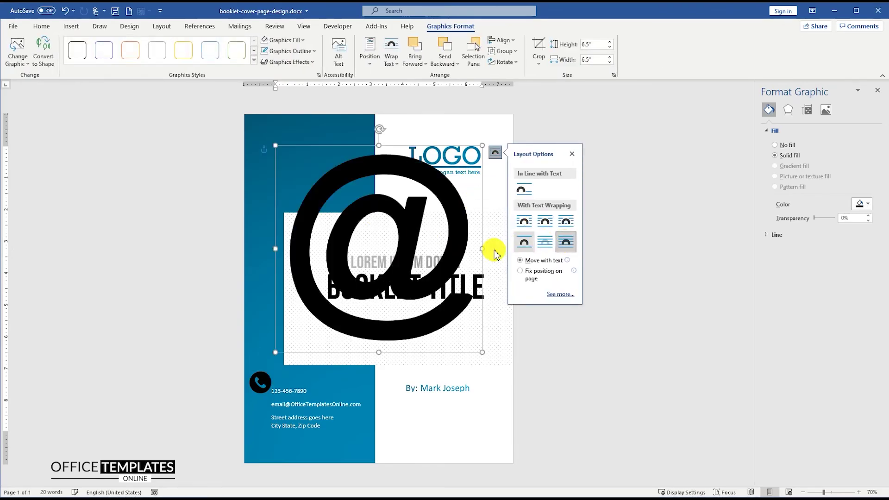
drag(275, 146, 278, 349)
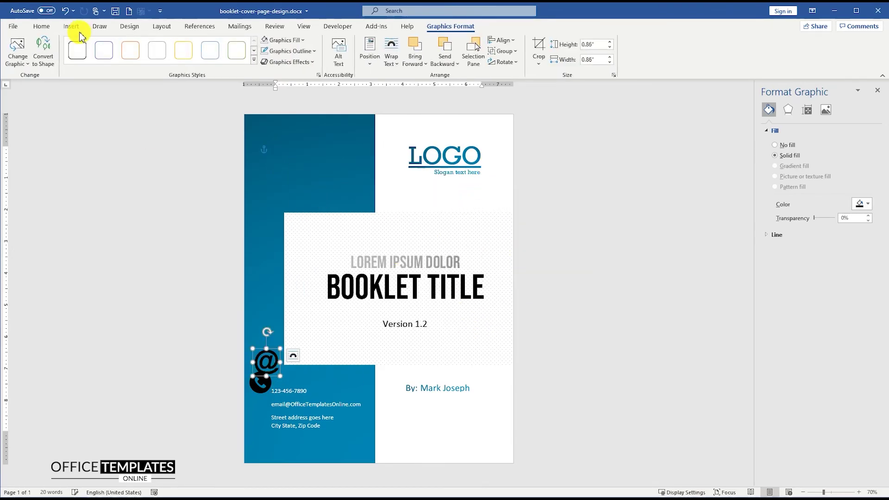
click(71, 26)
Insert the placeholder.svg location pin, floating in front of text
click(115, 48)
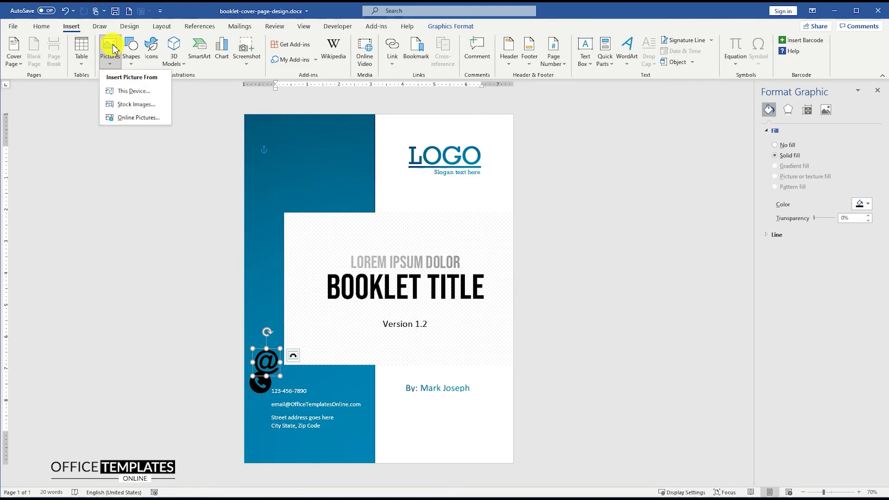
click(137, 88)
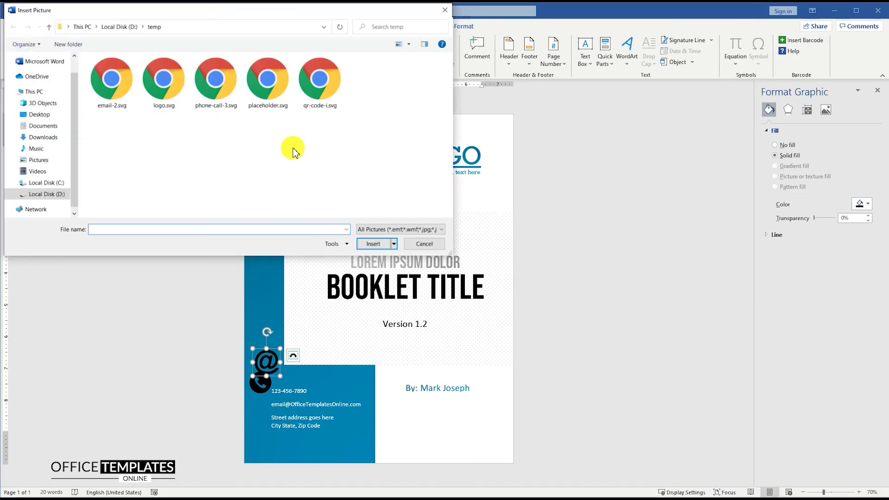
double_click(266, 80)
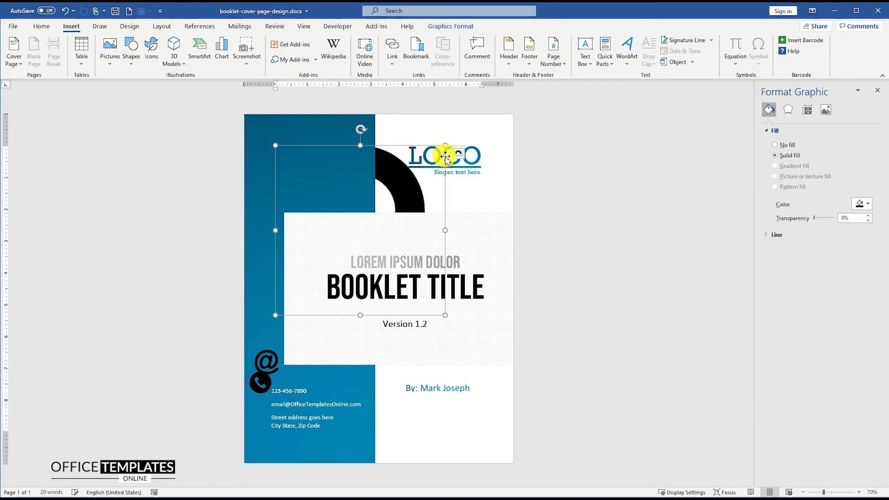
click(458, 152)
click(529, 242)
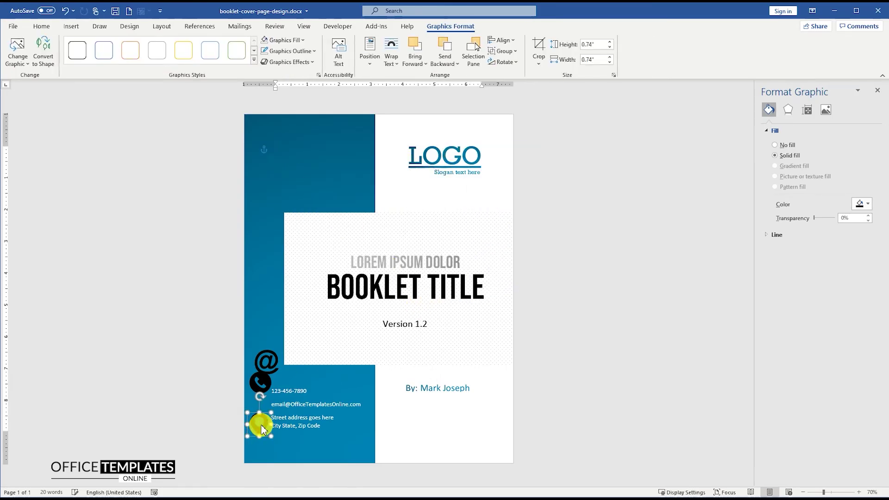
scroll(199, 358, up, 13)
Shrink the phone, @ and pin icons to about 0.26" and place each beside its line
click(95, 228)
drag(99, 245, 82, 252)
click(202, 194)
drag(219, 216, 82, 291)
click(80, 352)
drag(106, 391, 84, 340)
ctrl+scroll(85, 341, up, 6)
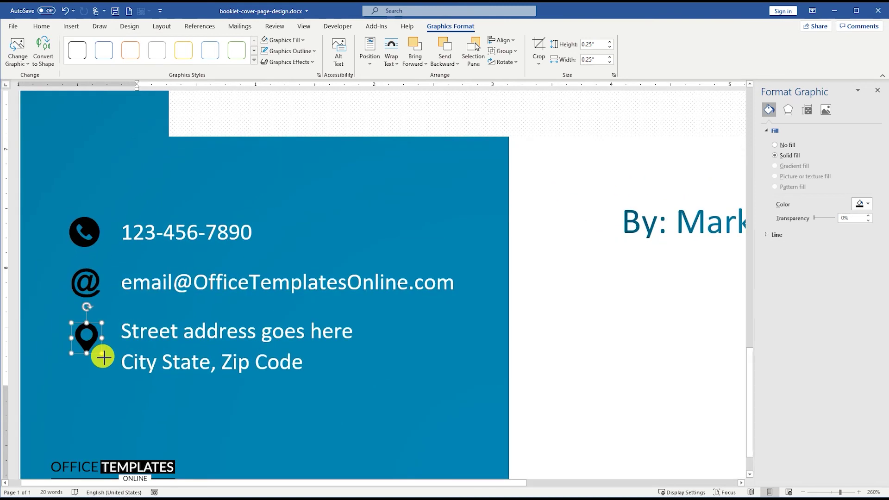
Align the three contact icons centred in one column
shift+click(87, 268)
shift+click(84, 232)
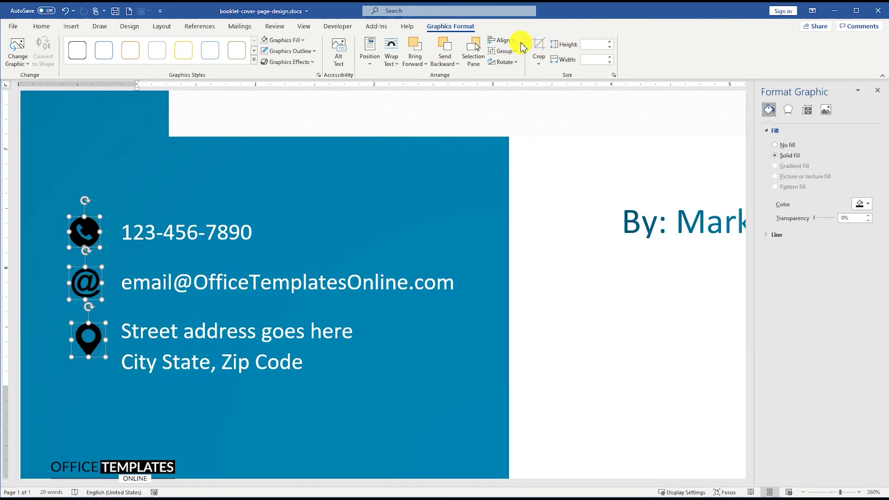
click(505, 40)
click(515, 61)
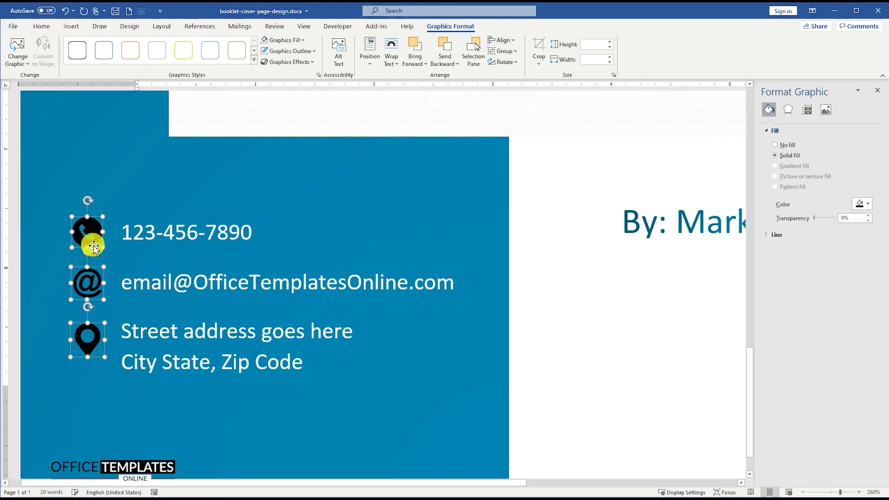
Fill the phone, @ and pin icons white
right_click(95, 228)
click(127, 202)
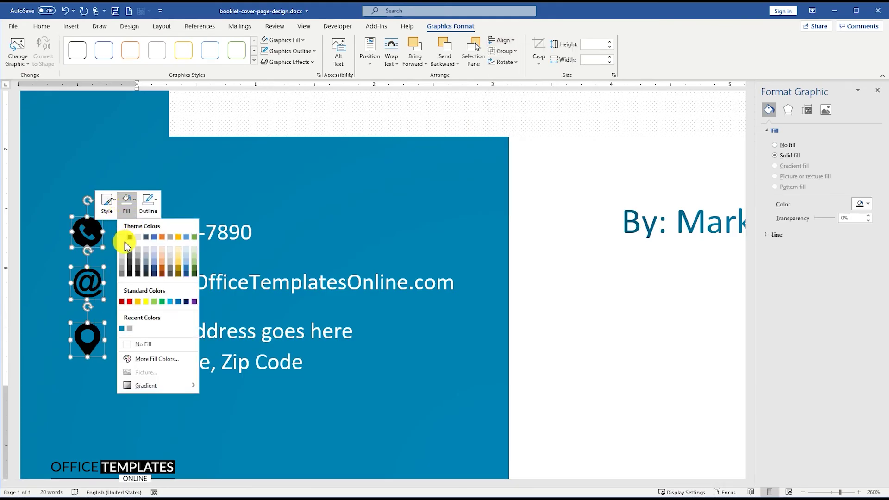
click(121, 237)
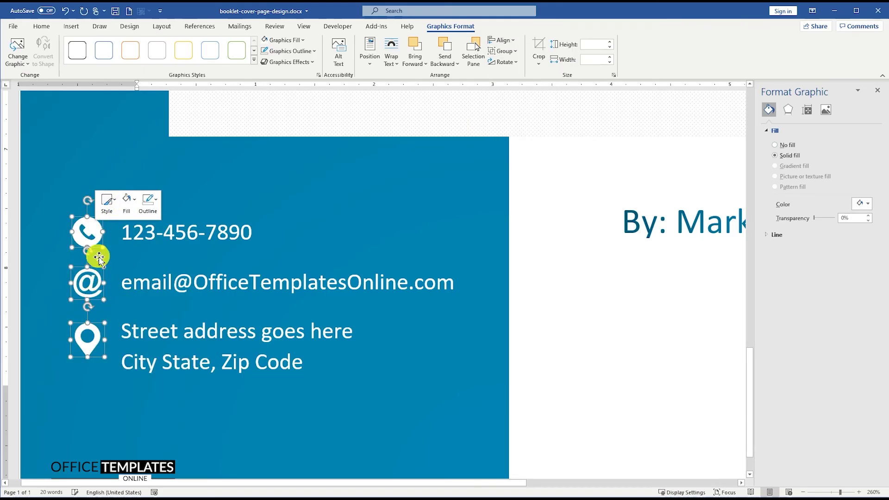
click(158, 290)
scroll(158, 290, down, 7)
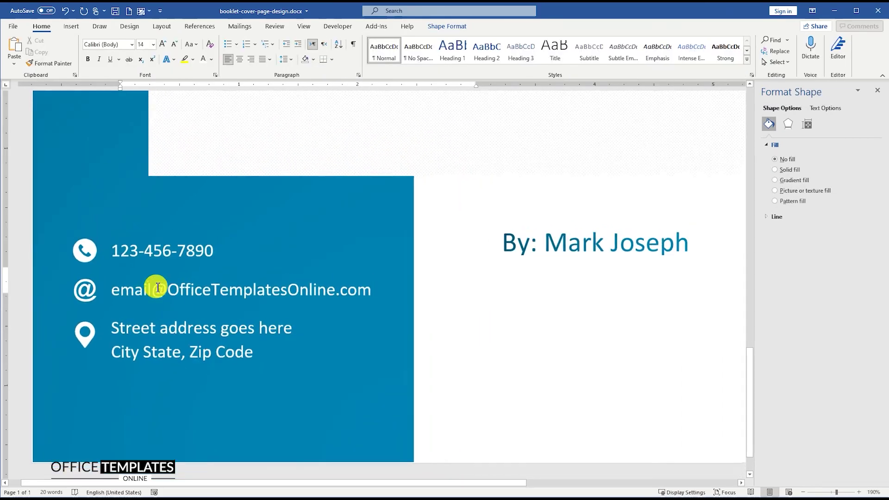
scroll(158, 290, down, 3)
click(113, 305)
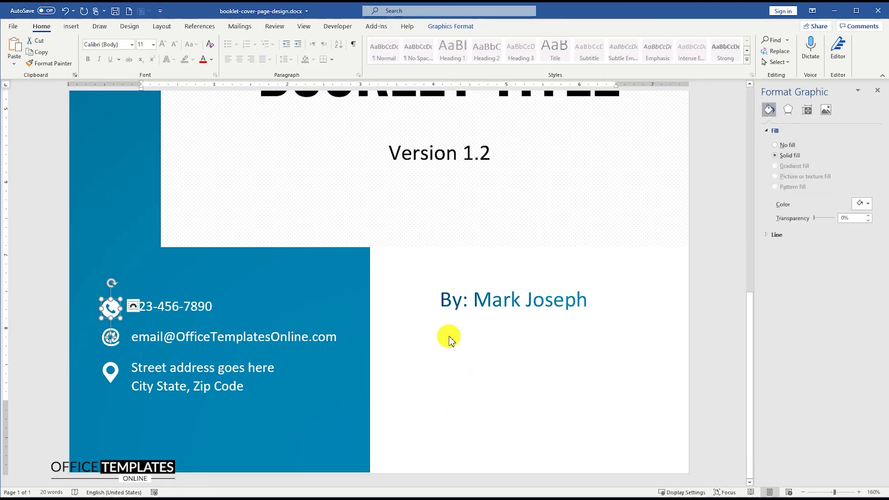
scroll(417, 329, down, 8)
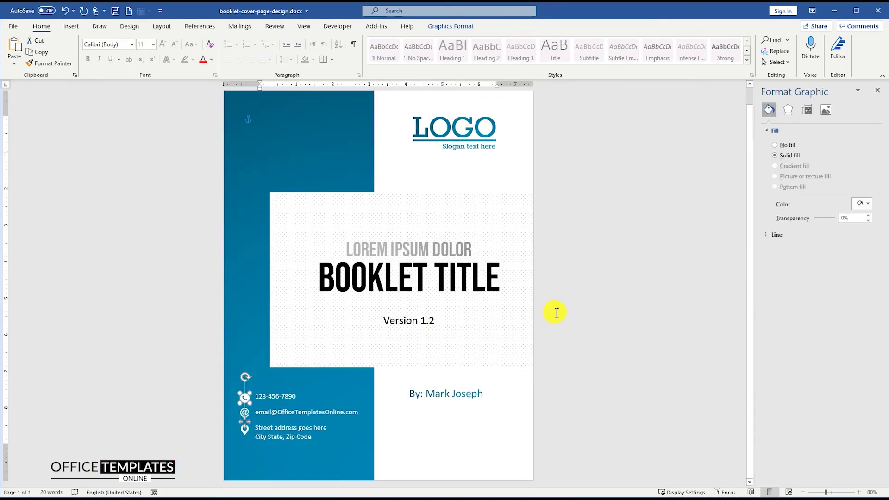
Insert qr-code-i.svg from this device, floating in front of text
click(556, 313)
click(71, 26)
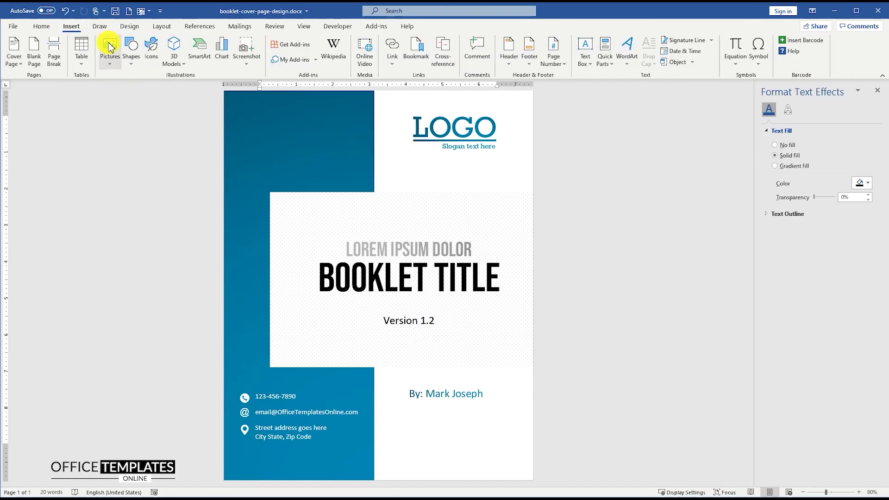
click(110, 47)
click(132, 91)
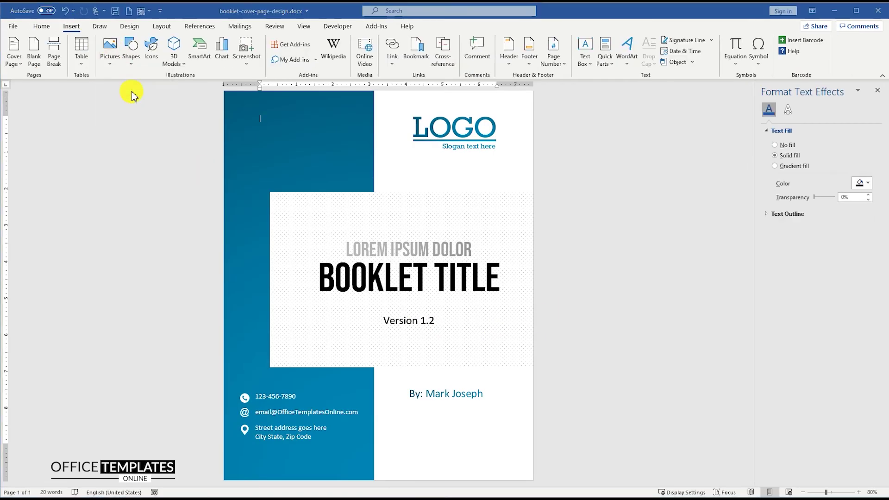
double_click(311, 105)
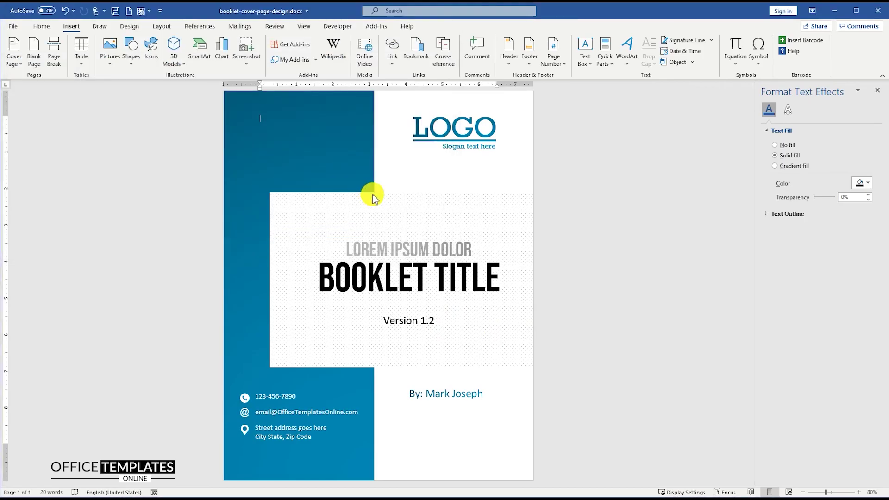
click(368, 122)
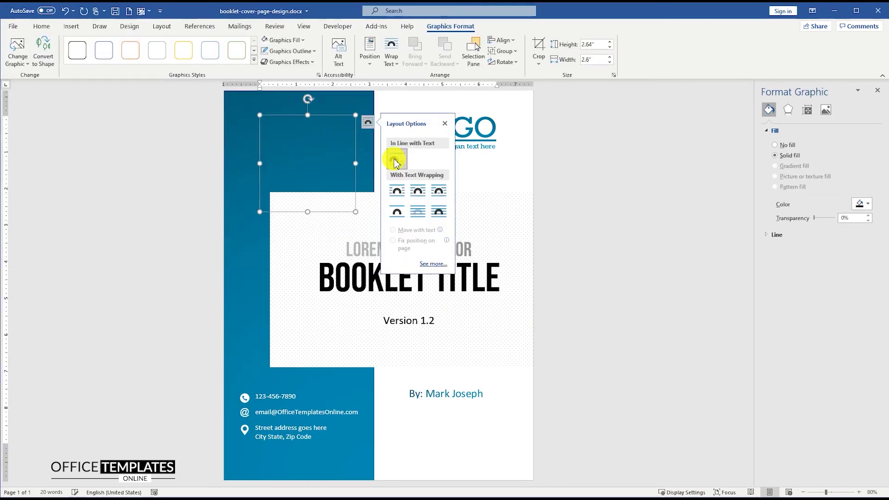
click(440, 215)
Shrink the QR code to about 1.14" square and place it under the author line
drag(259, 115, 302, 158)
drag(359, 282, 464, 430)
scroll(446, 431, up, 4)
scroll(445, 429, down, 1)
drag(490, 402, 486, 403)
ctrl+scroll(460, 384, down, 5)
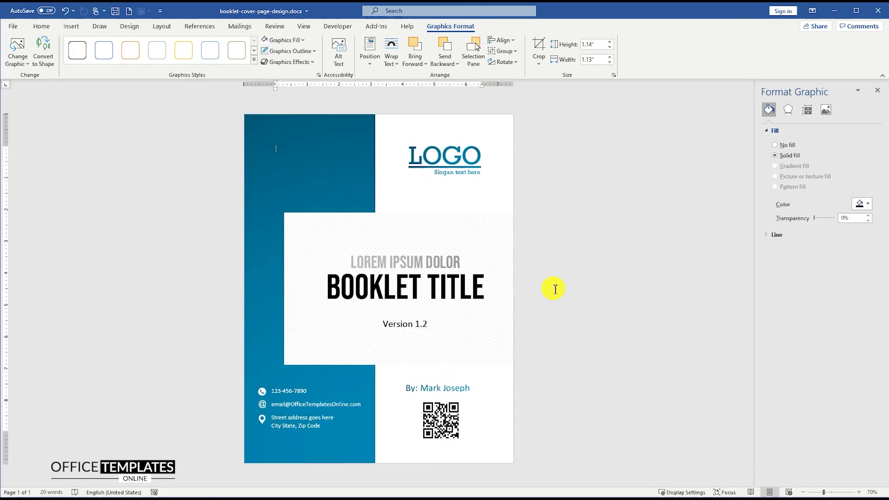
click(556, 289)
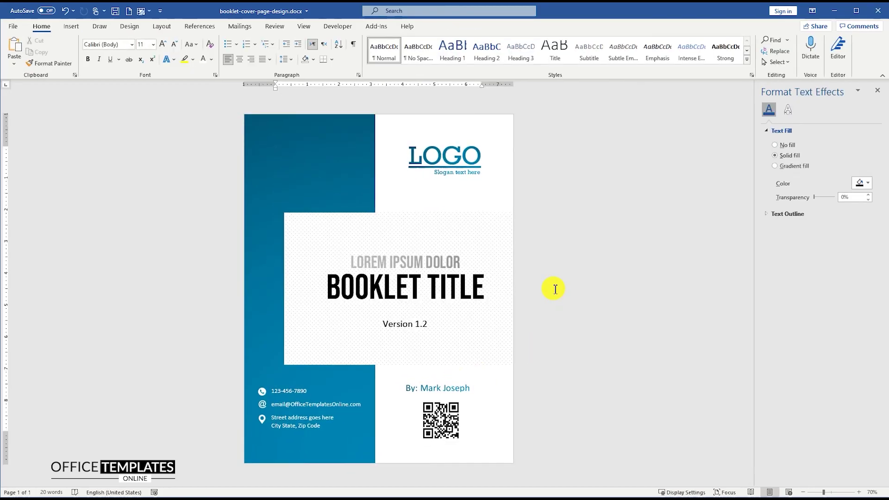